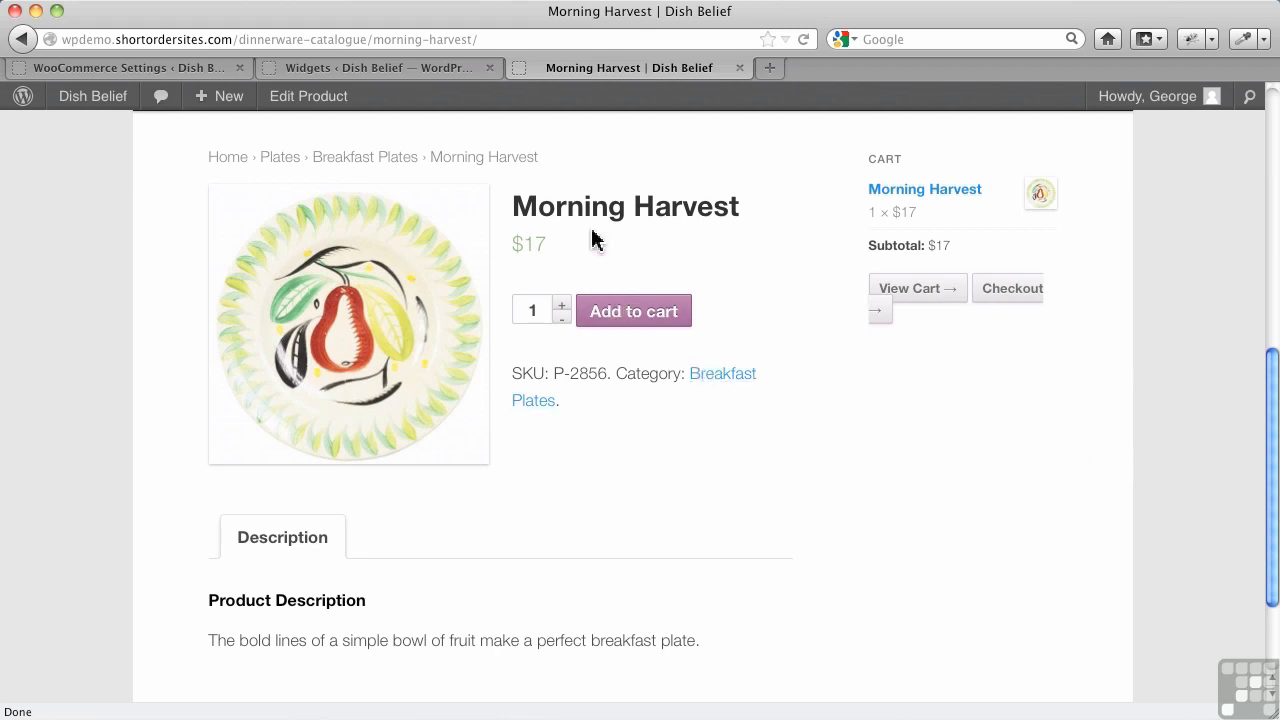
- From the Products list in the admin, open Morning Harvest (SKU P-2856) for editing
{"action": "left_click", "coordinate": [420, 78]}
{"action": "mouse_move", "coordinate": [90, 362]}
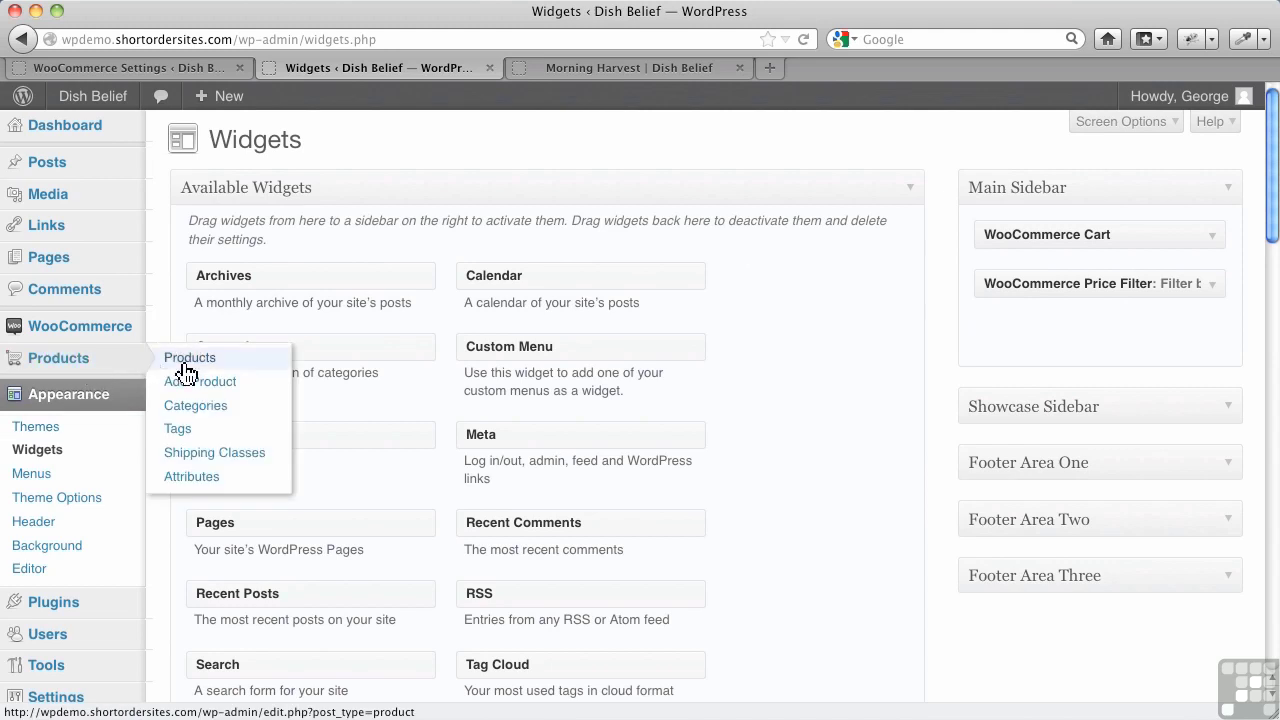
{"action": "left_click", "coordinate": [205, 367]}
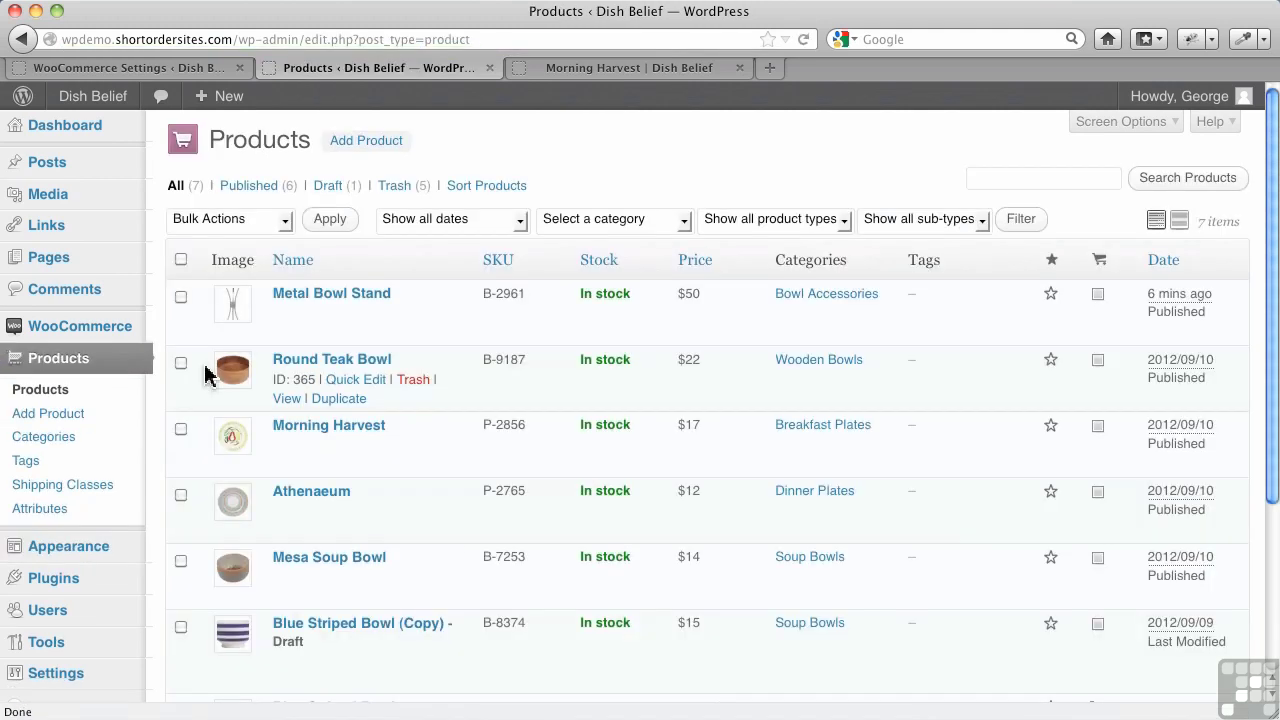
{"action": "left_click", "coordinate": [325, 432]}
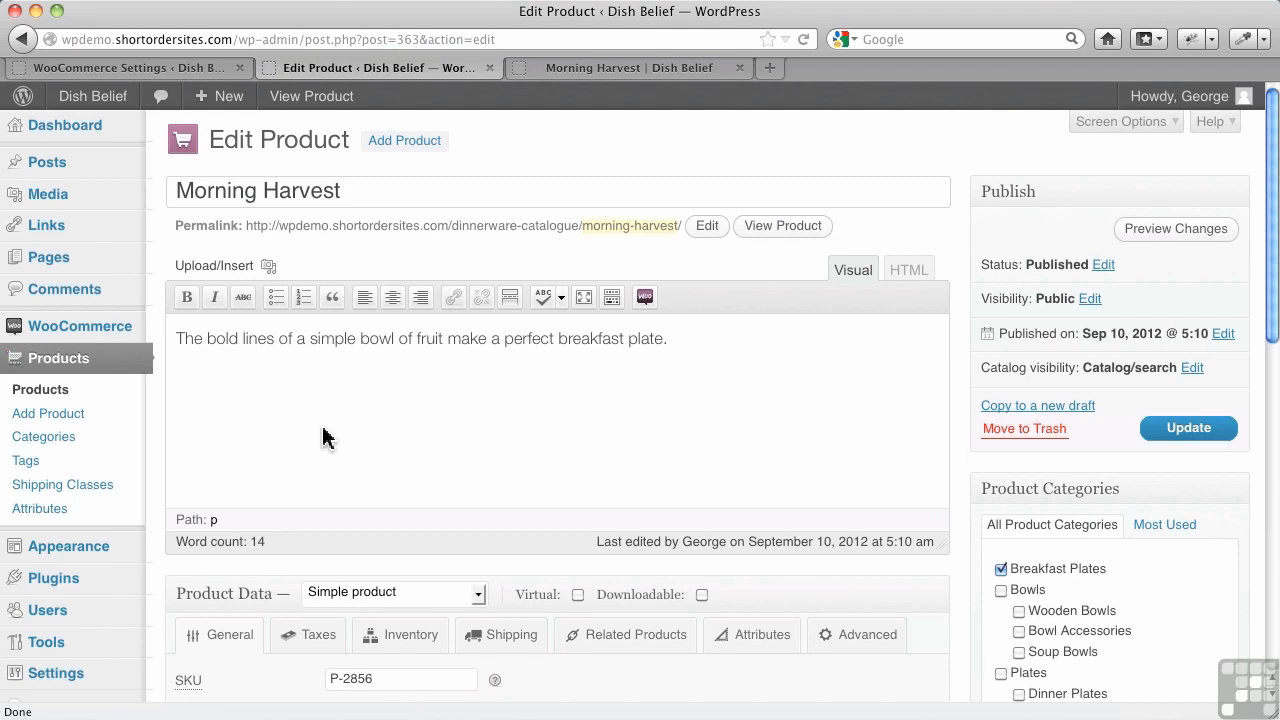
- Open the Add Media dialog, review the one-image gallery, and switch to the From Computer pane
{"action": "left_click", "coordinate": [269, 266]}
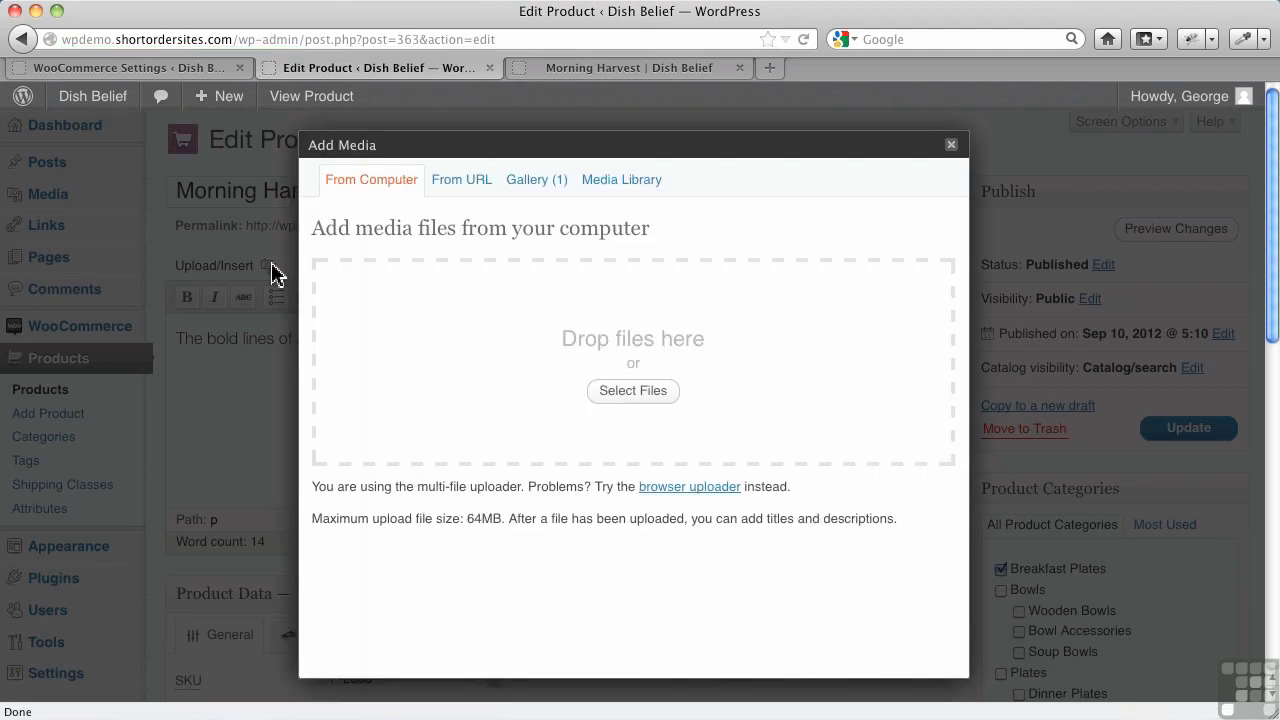
{"action": "left_click", "coordinate": [536, 184]}
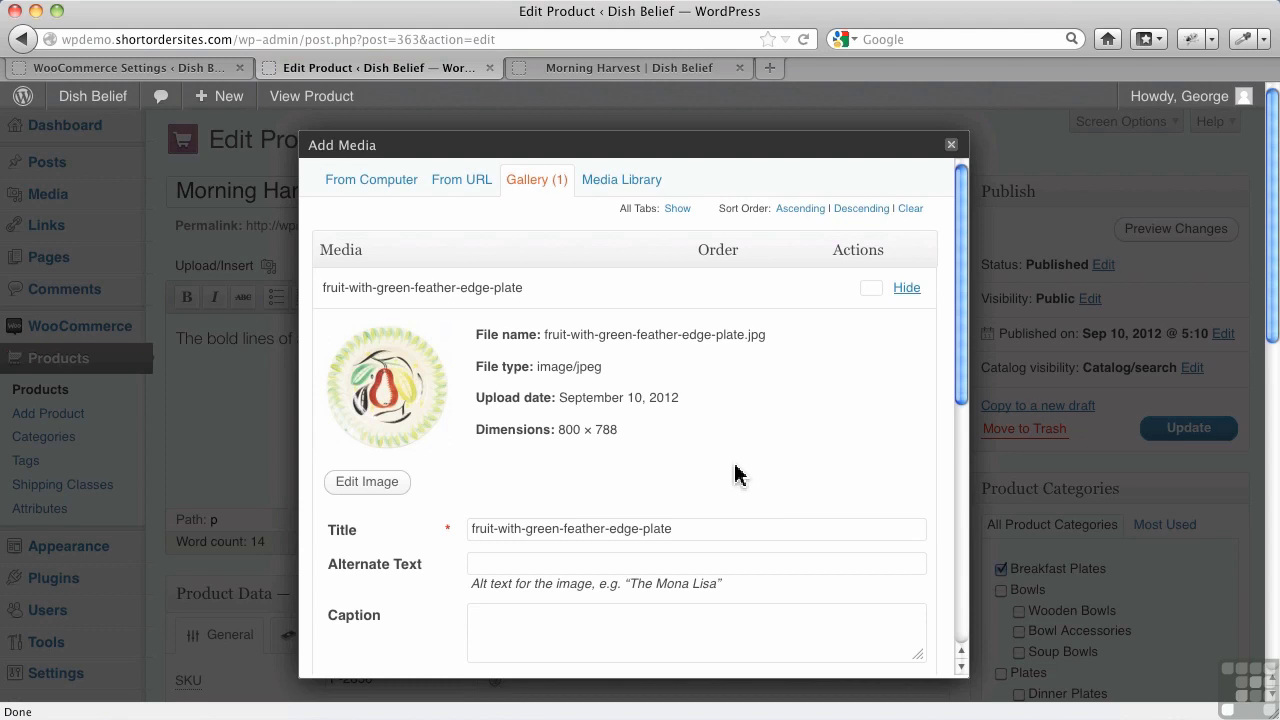
{"action": "scroll", "coordinate": [734, 470], "scroll_direction": "down", "scroll_amount": 5}
{"action": "scroll", "coordinate": [735, 468], "scroll_direction": "down", "scroll_amount": 4}
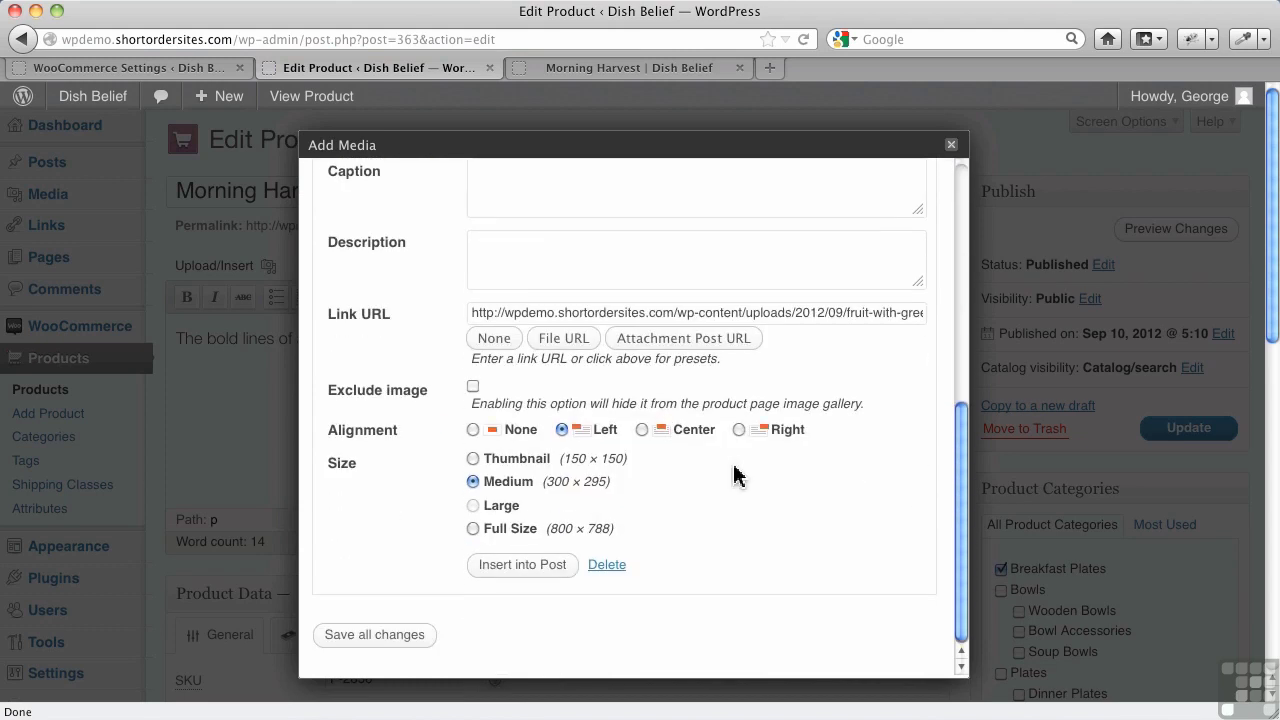
{"action": "scroll", "coordinate": [590, 541], "scroll_direction": "up", "scroll_amount": 10}
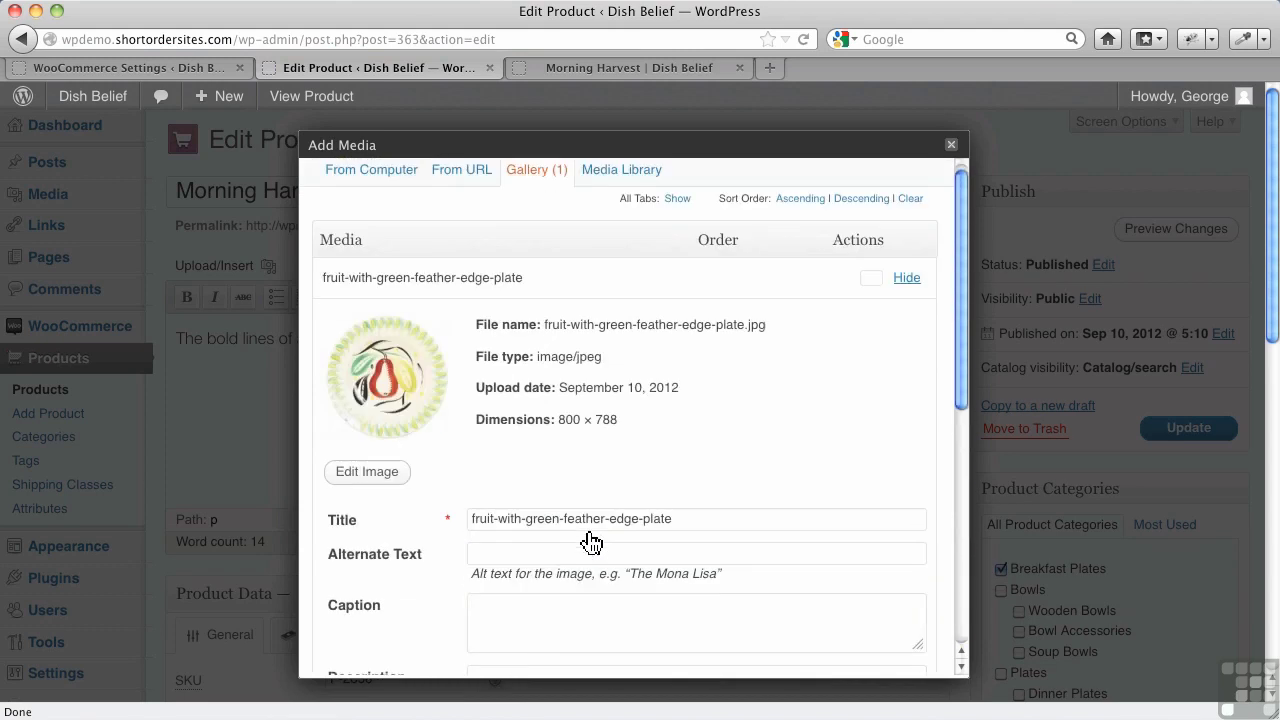
{"action": "scroll", "coordinate": [590, 541], "scroll_direction": "up", "scroll_amount": 1}
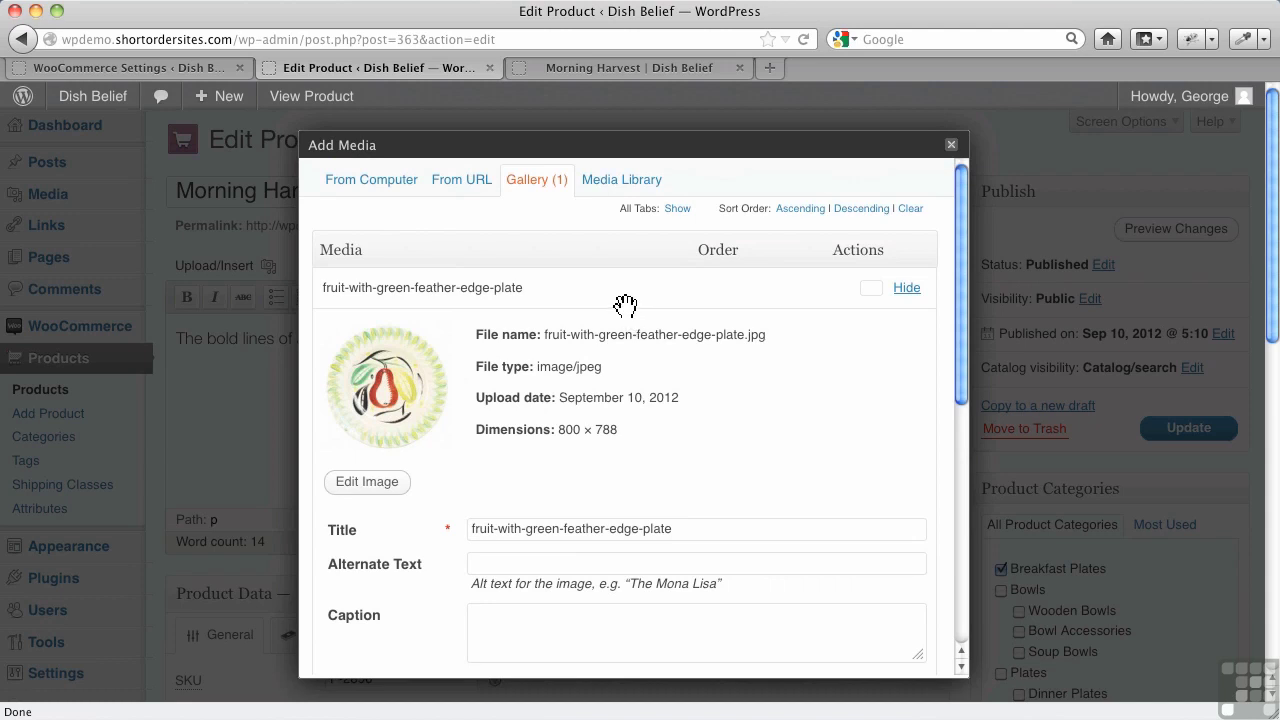
{"action": "left_click", "coordinate": [351, 180]}
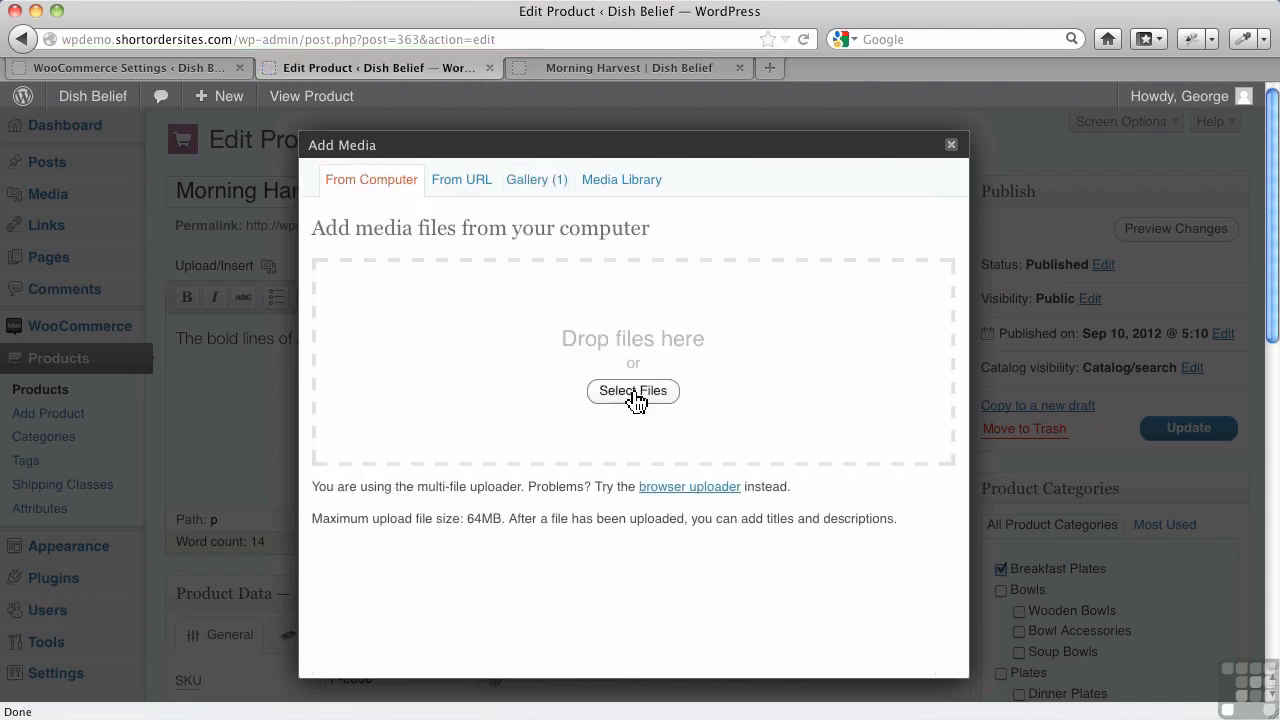
- Upload fruit-detail.jpg and green-feather-edge-detail.jpg from Kitchen Stuff > Plates > plates-1
{"action": "left_click", "coordinate": [633, 391]}
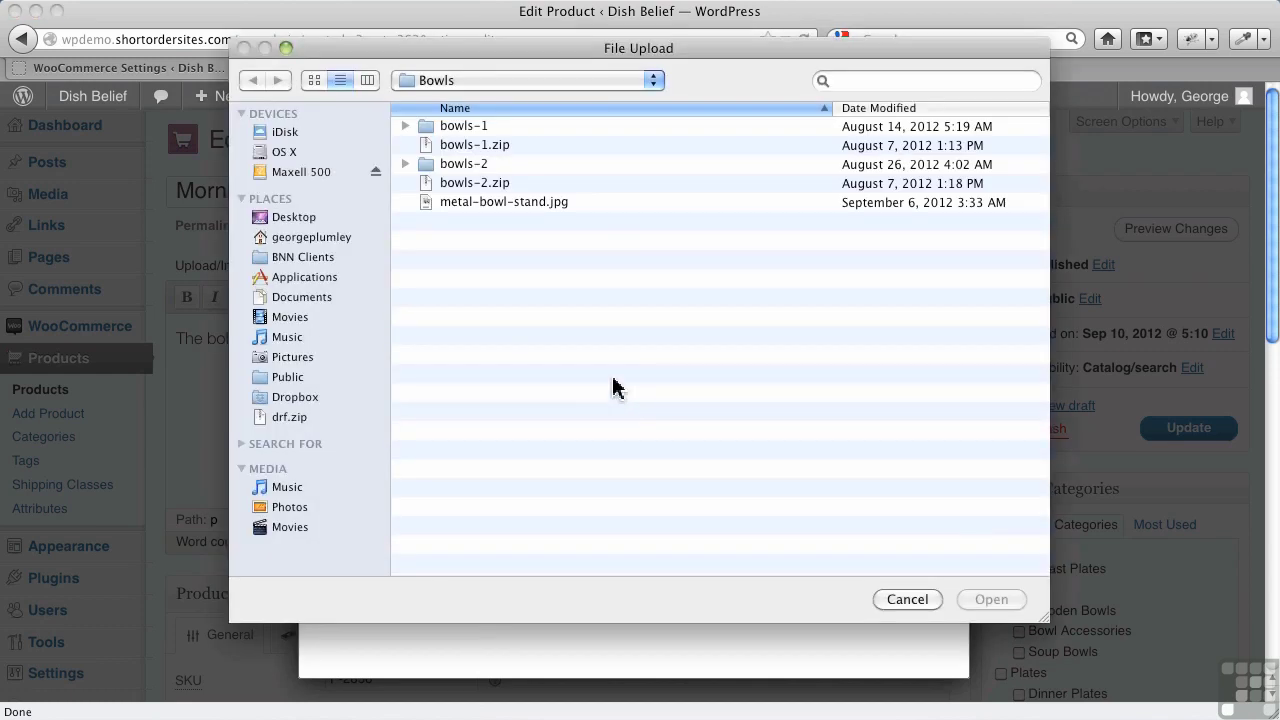
{"action": "left_click", "coordinate": [520, 88]}
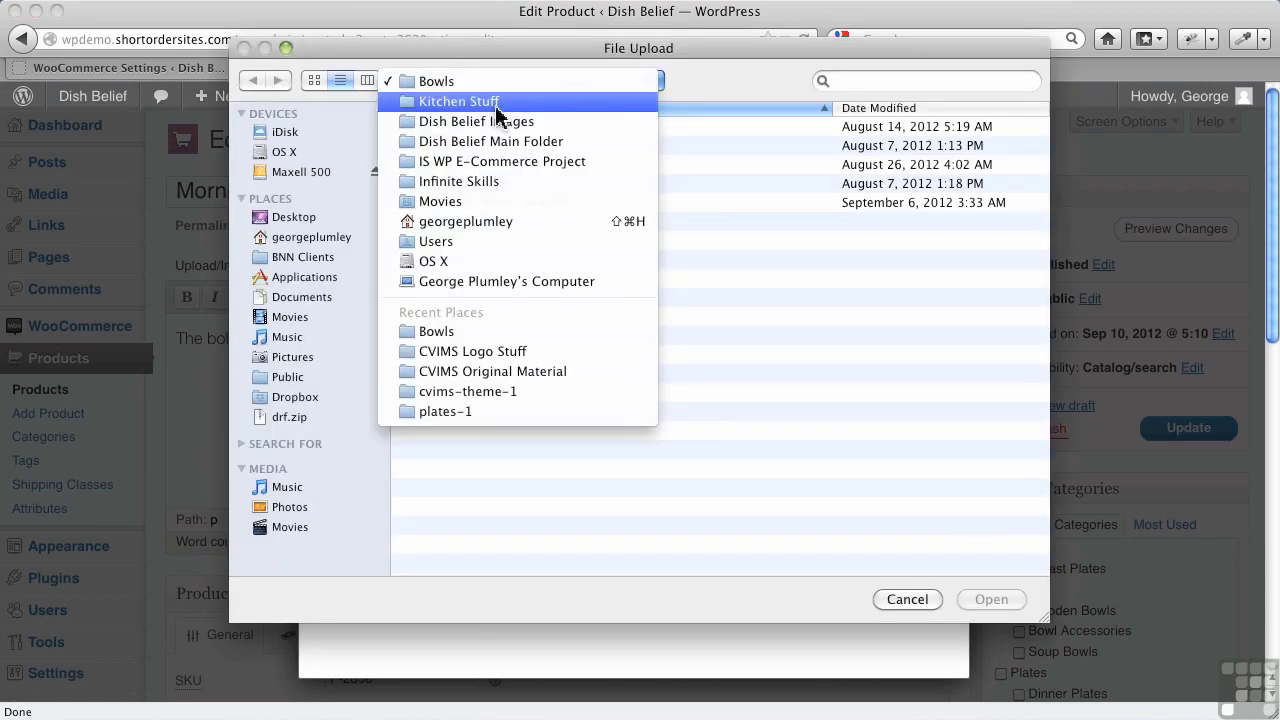
{"action": "left_click", "coordinate": [495, 99]}
{"action": "double_click", "coordinate": [467, 145]}
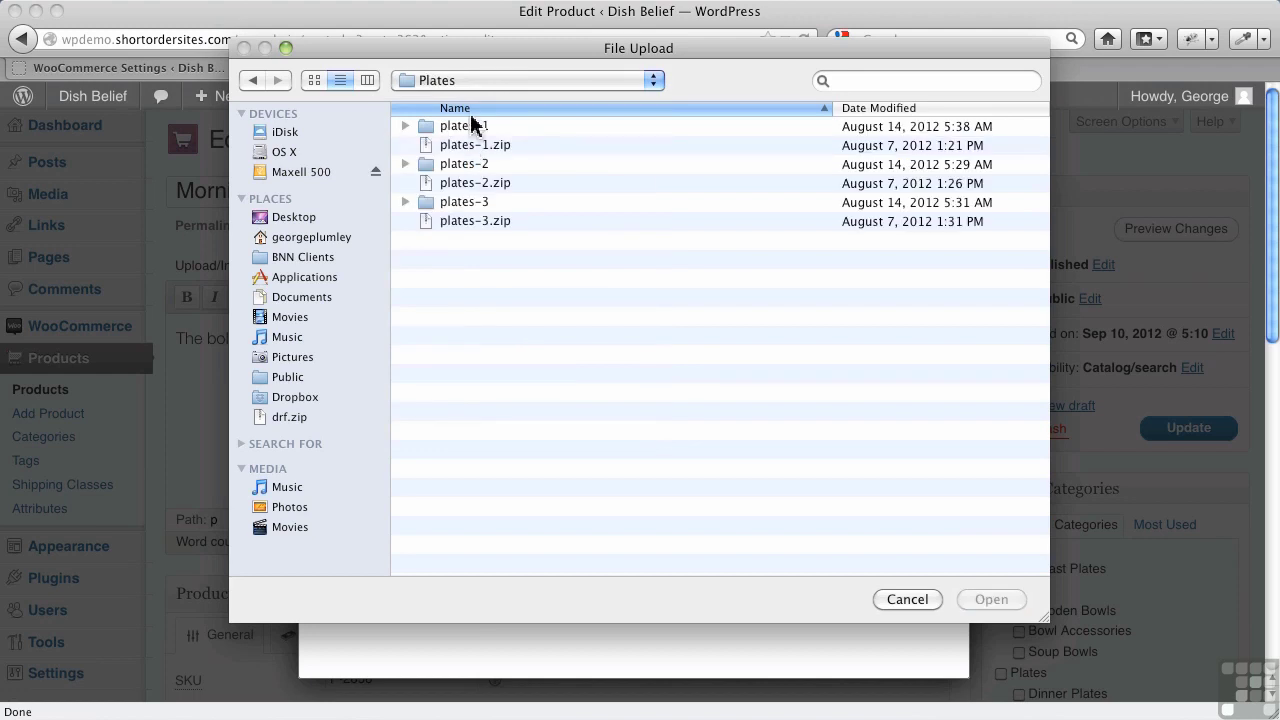
{"action": "double_click", "coordinate": [468, 124]}
{"action": "left_click", "coordinate": [474, 166]}
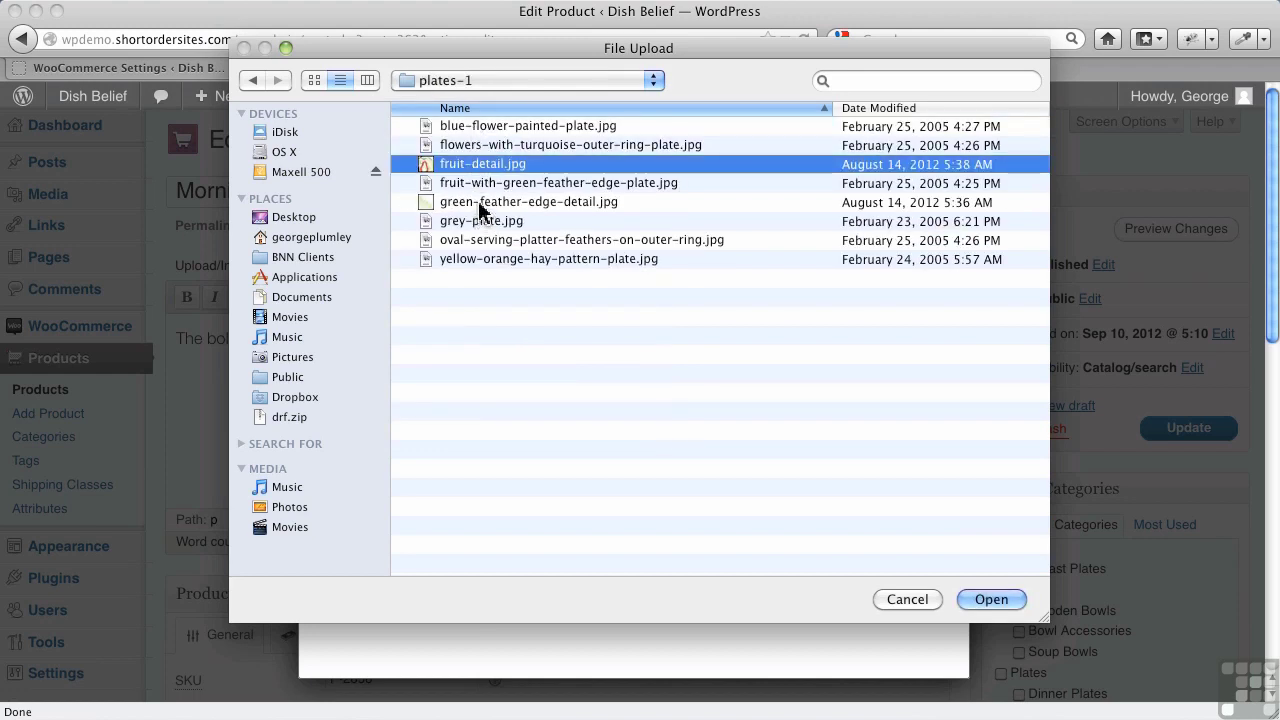
{"action": "left_click", "coordinate": [480, 203], "text": "super"}
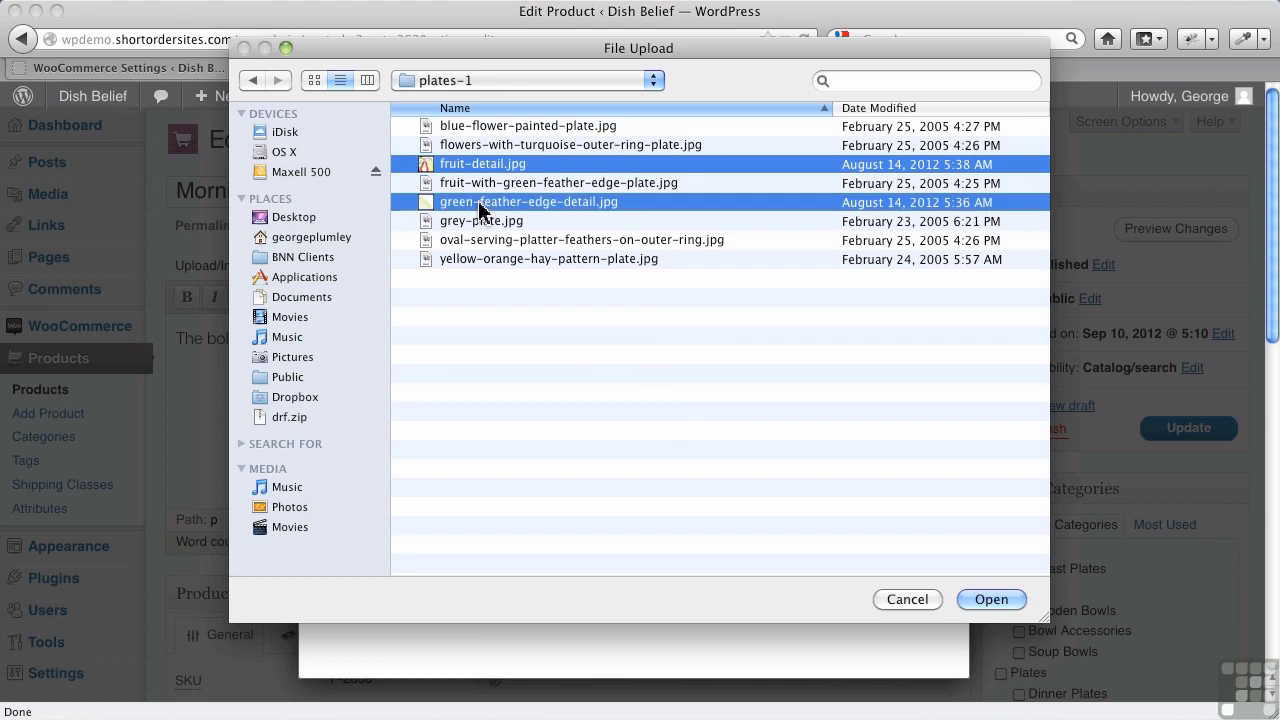
{"action": "left_click", "coordinate": [991, 599]}
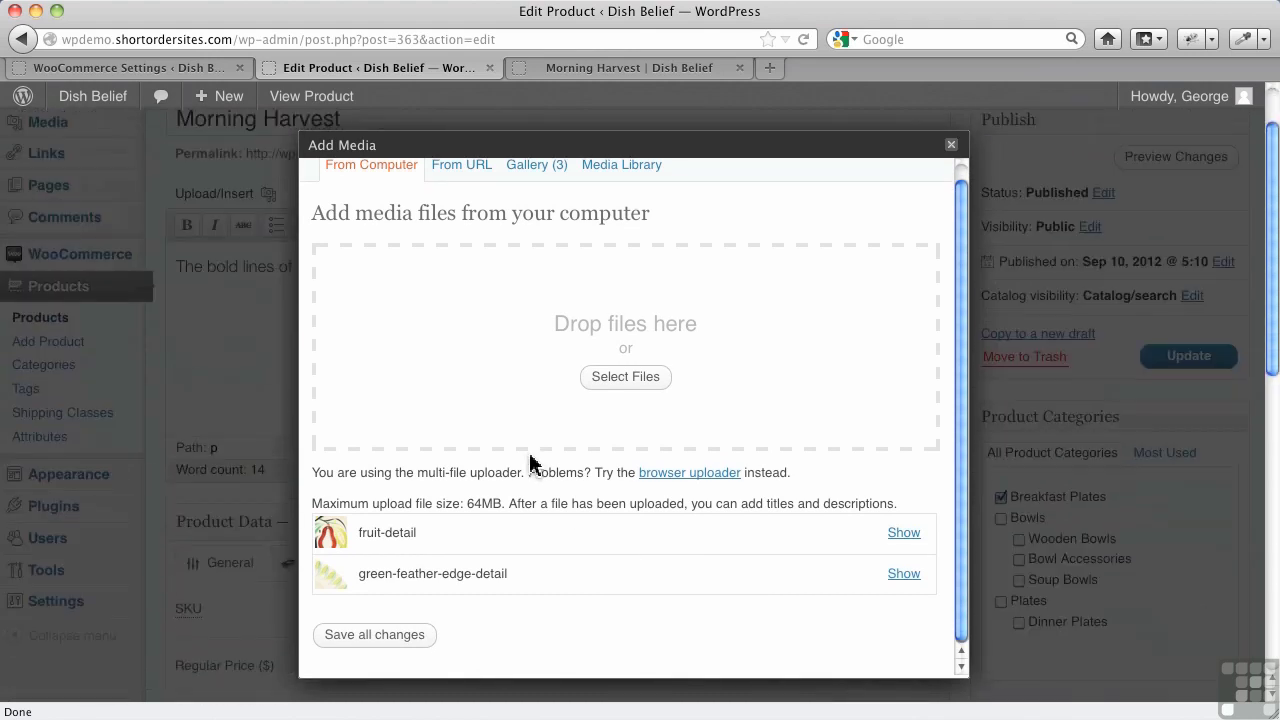
- List the three gallery images and expand the 800 × 788 fruit-with-green-feather-edge-plate image's details
{"action": "left_click", "coordinate": [526, 168]}
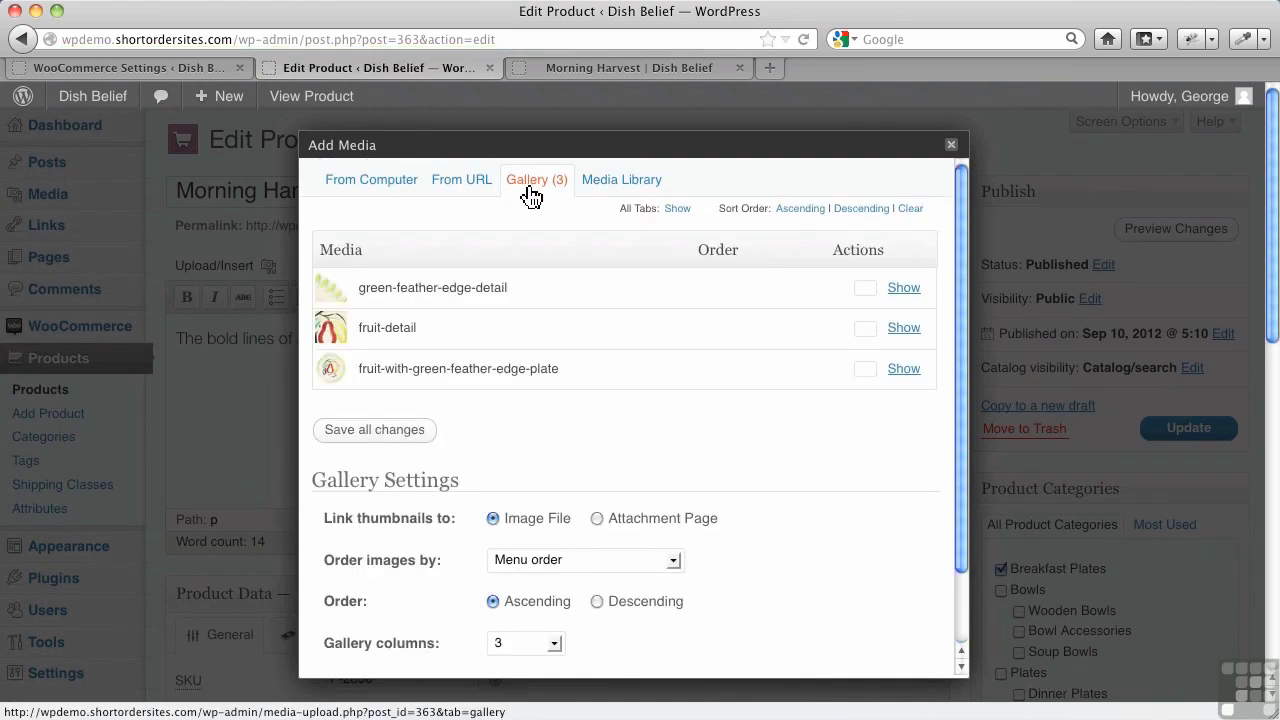
{"action": "scroll", "coordinate": [634, 457], "scroll_direction": "down", "scroll_amount": 2}
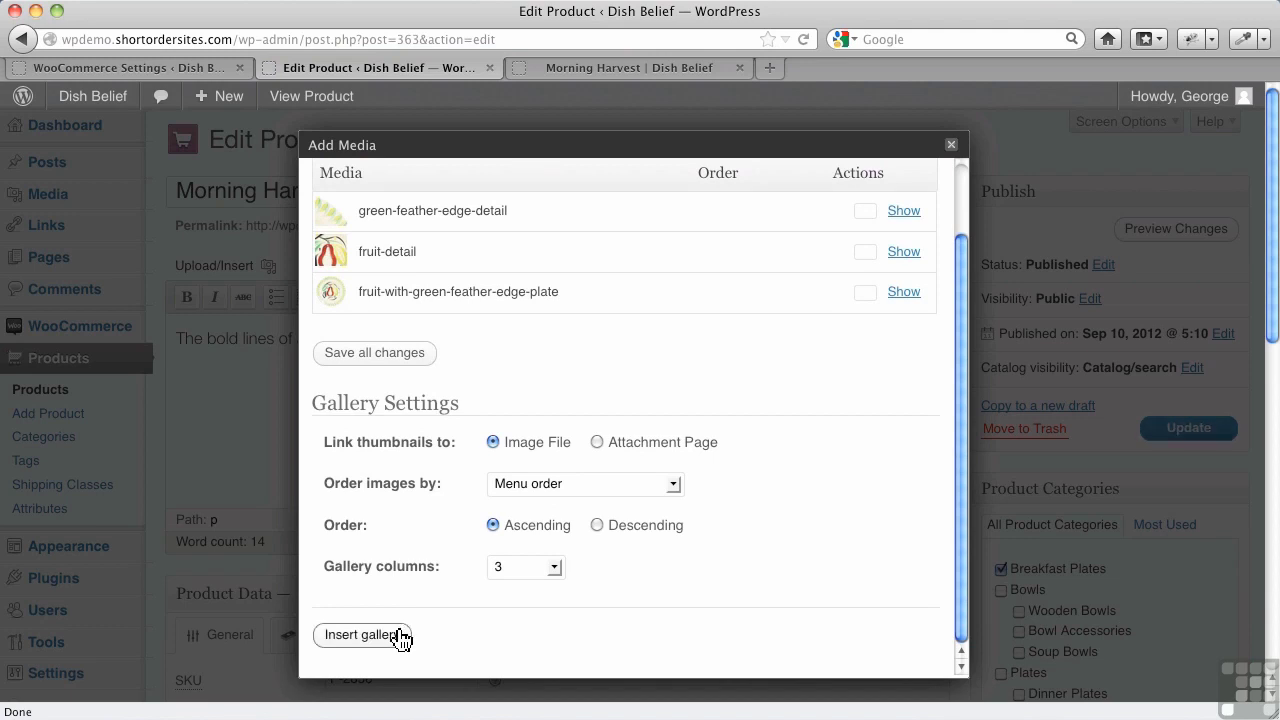
{"action": "scroll", "coordinate": [575, 375], "scroll_direction": "up", "scroll_amount": 2}
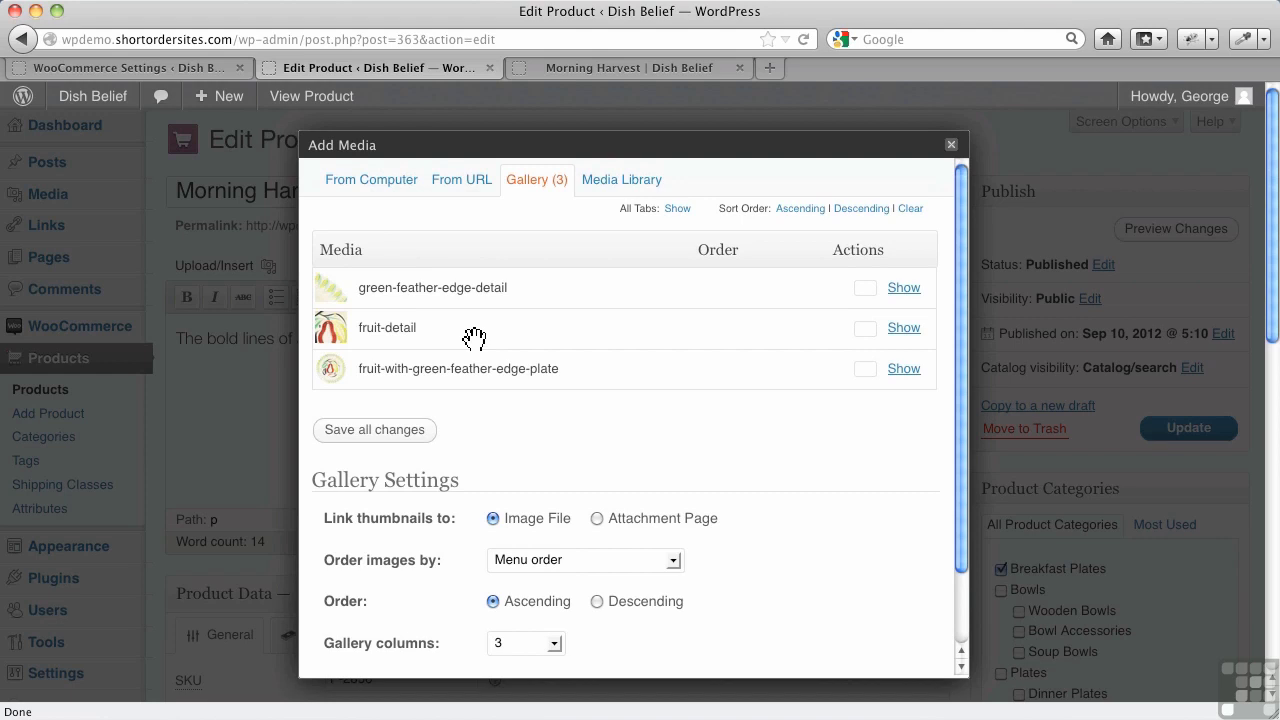
{"action": "left_click", "coordinate": [913, 378]}
{"action": "scroll", "coordinate": [674, 491], "scroll_direction": "down", "scroll_amount": 10}
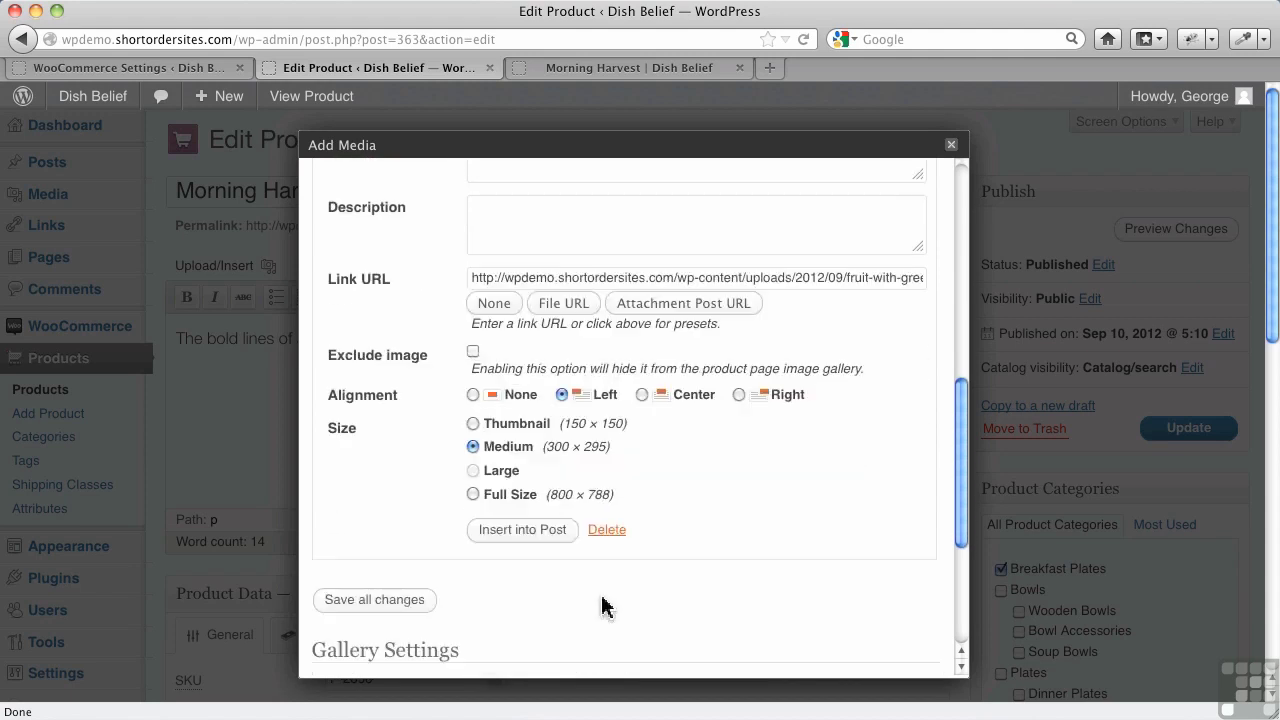
{"action": "scroll", "coordinate": [686, 495], "scroll_direction": "up", "scroll_amount": 10}
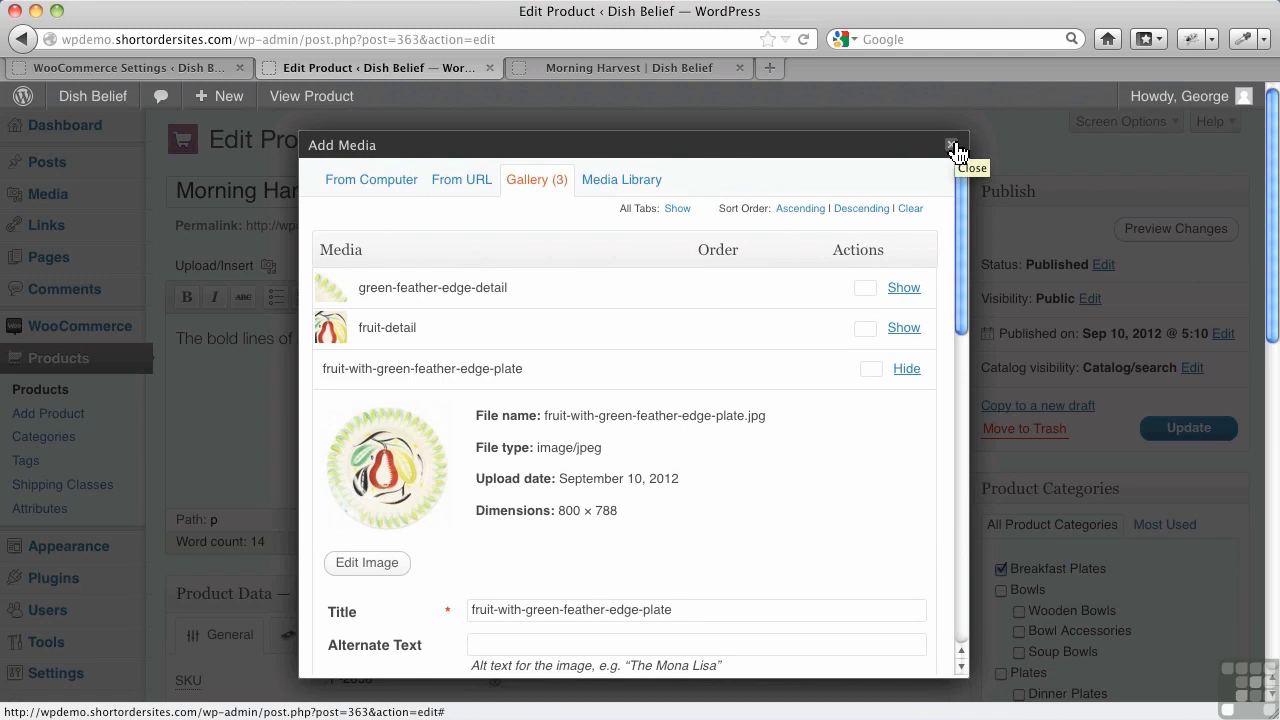
- Save the product, reload the live Morning Harvest page, and enlarge the fruit-detail thumbnail in the lightbox
{"action": "left_click", "coordinate": [952, 147]}
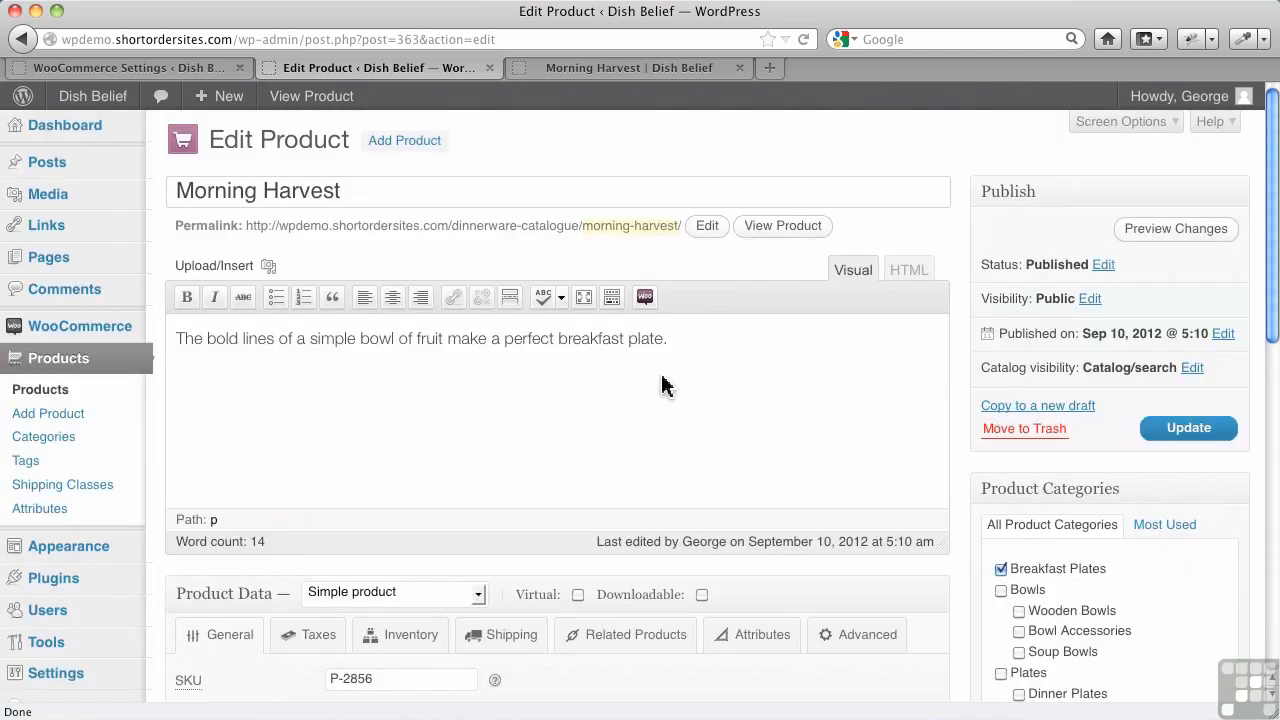
{"action": "left_click", "coordinate": [1140, 428]}
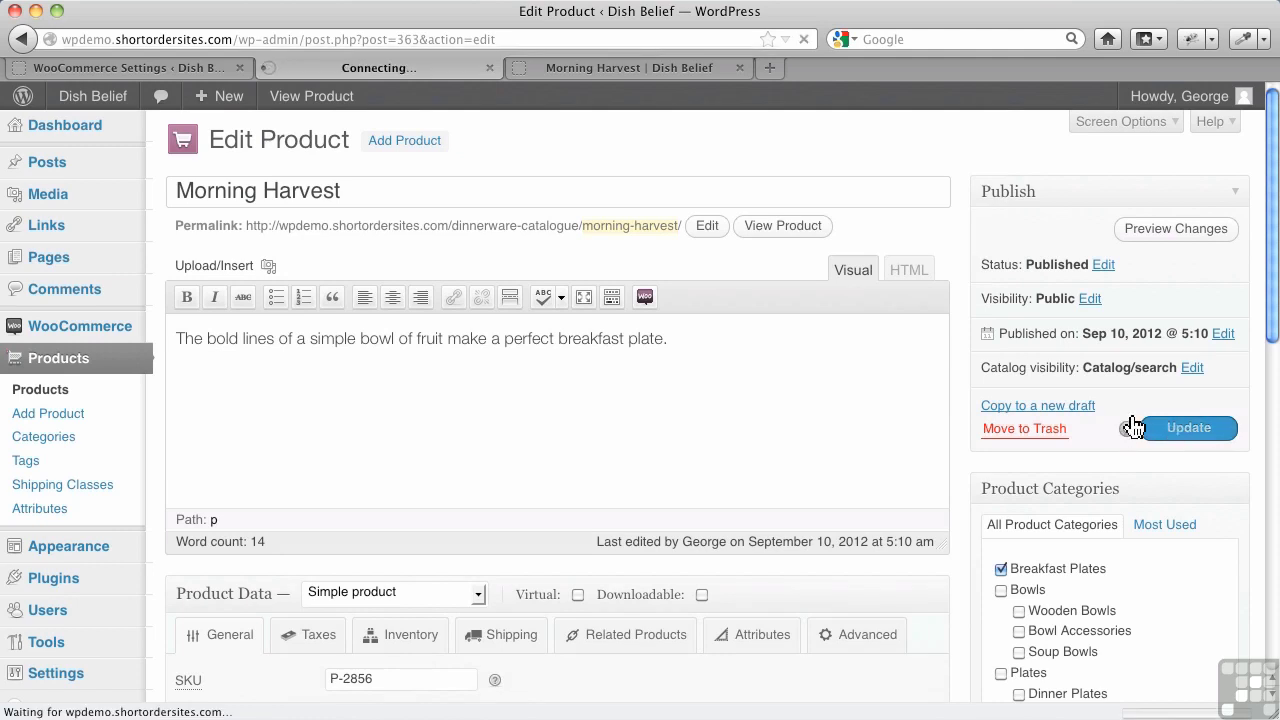
{"action": "left_click", "coordinate": [592, 70]}
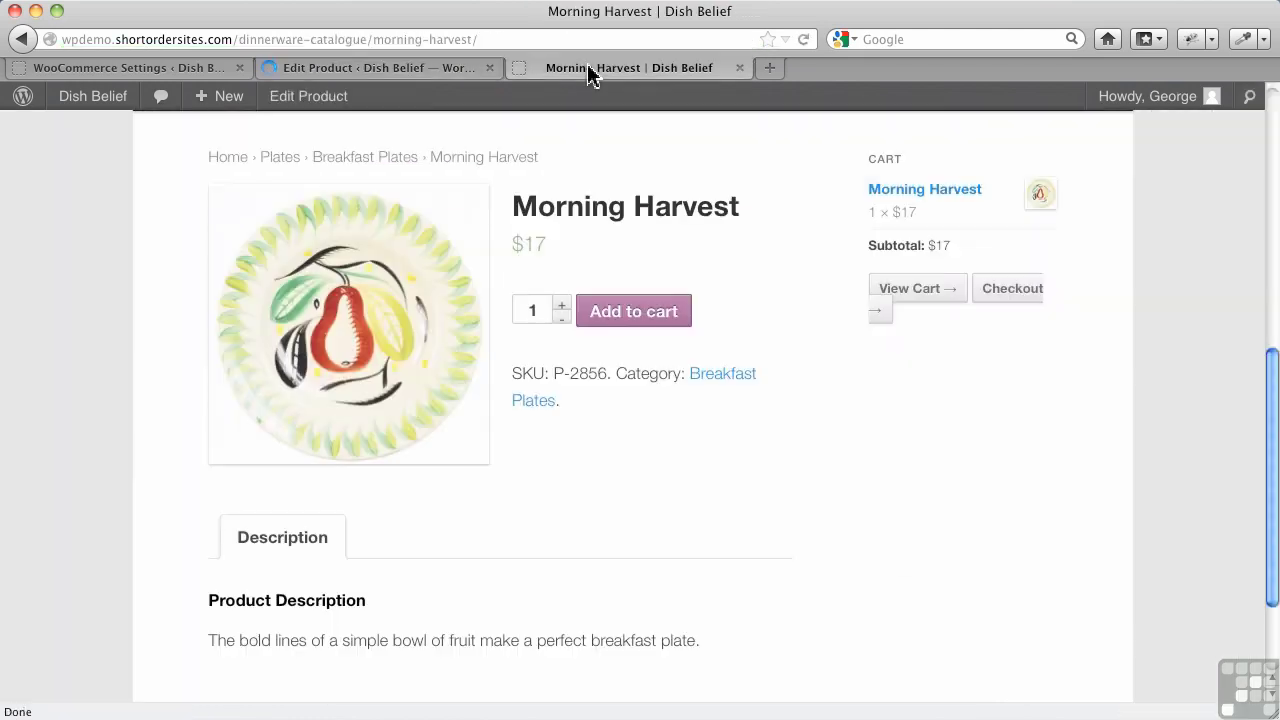
{"action": "left_click", "coordinate": [803, 40]}
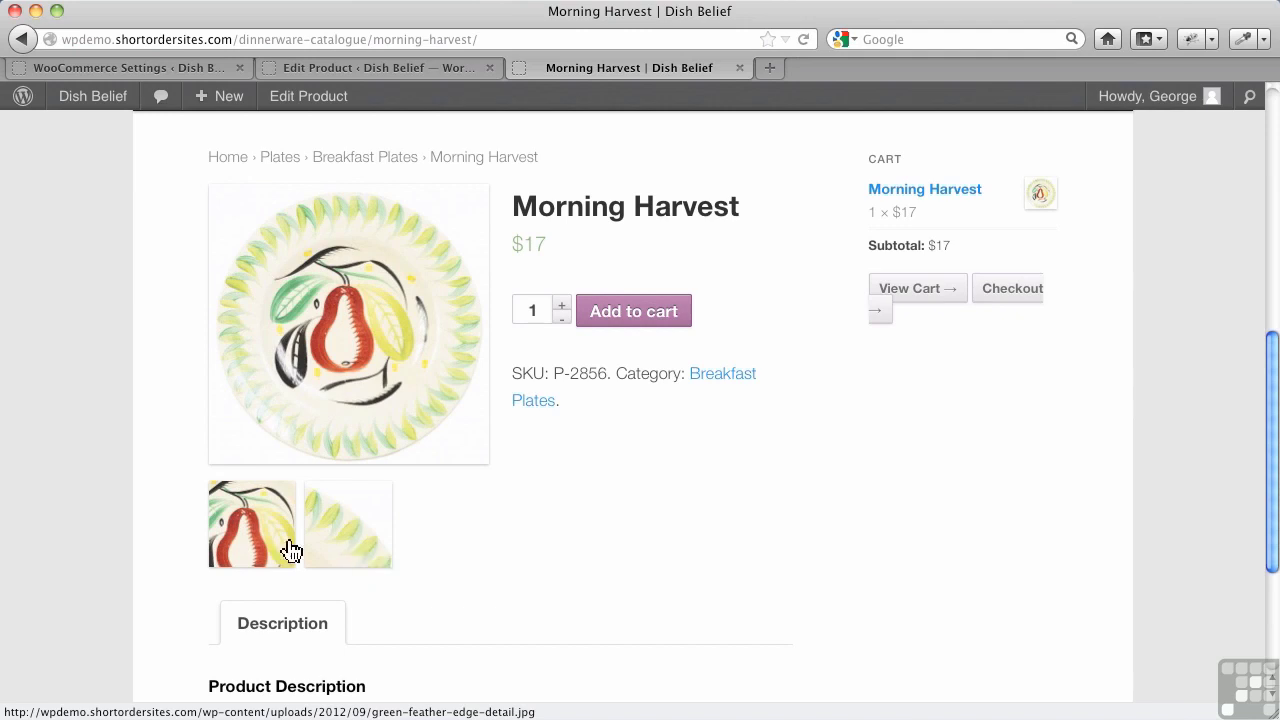
{"action": "left_click", "coordinate": [256, 550]}
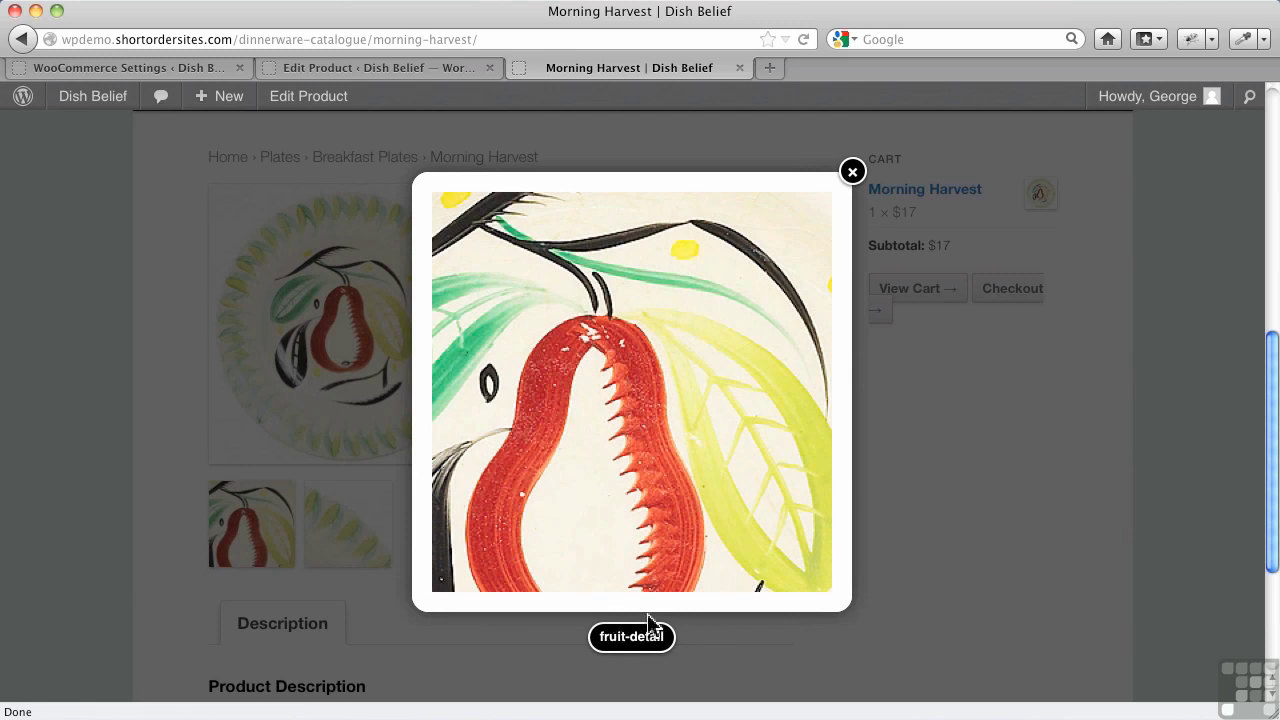
{"action": "left_click", "coordinate": [327, 71]}
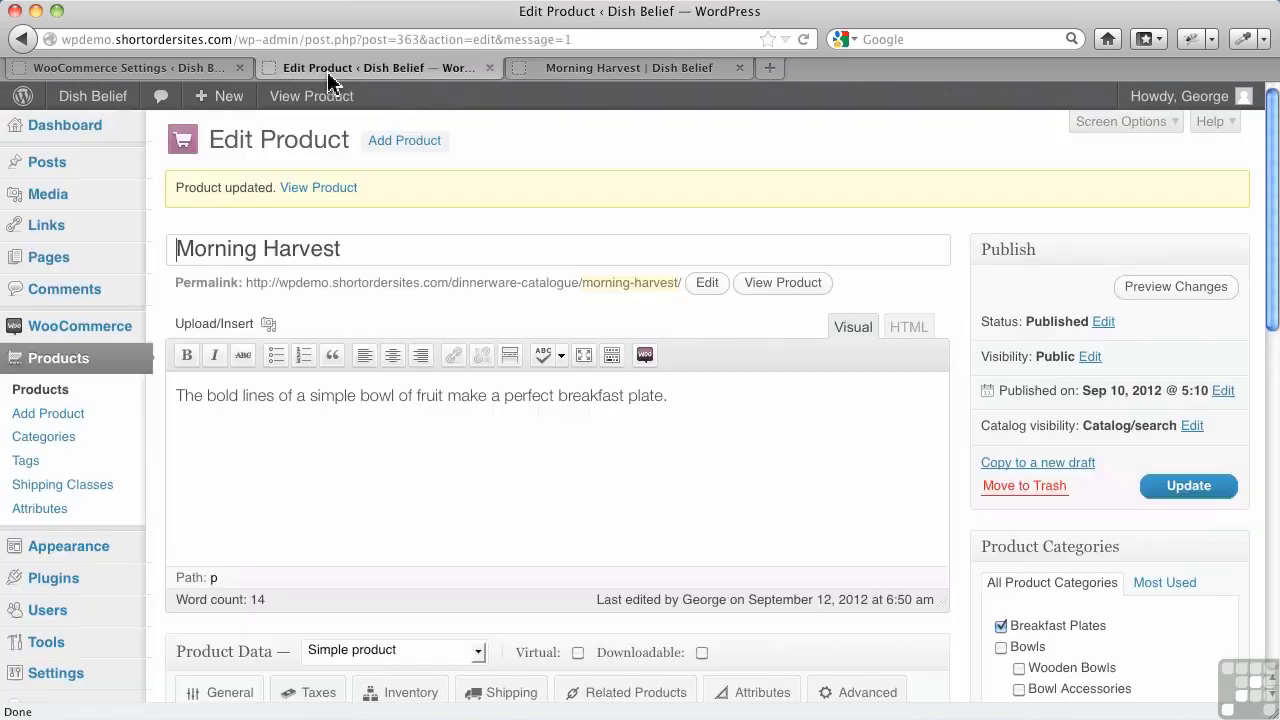
{"action": "left_click", "coordinate": [268, 324]}
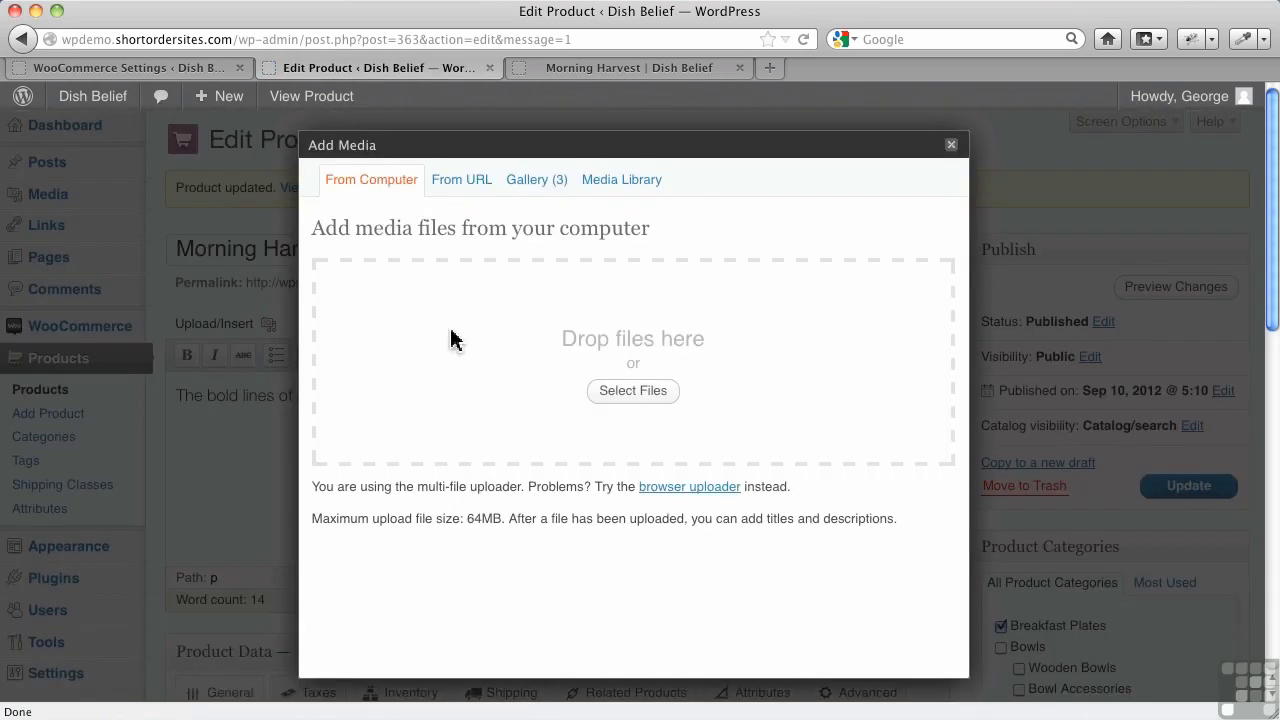
{"action": "left_click", "coordinate": [524, 185]}
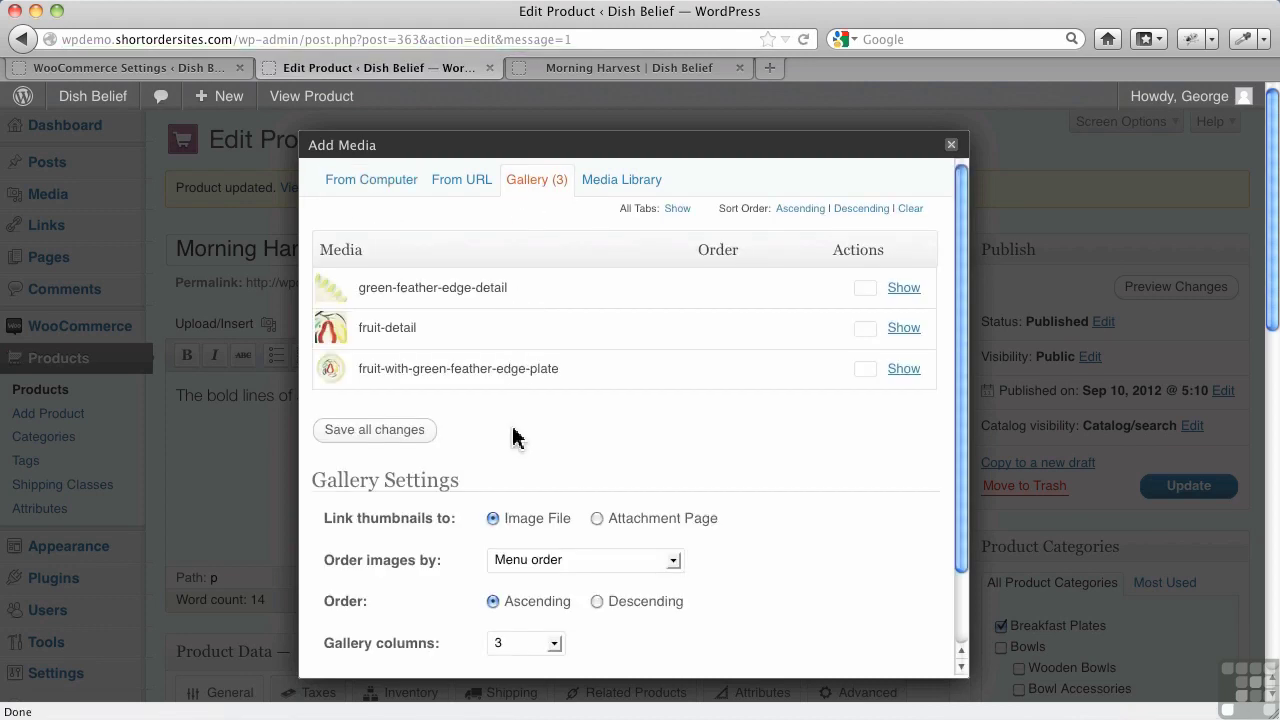
{"action": "left_click", "coordinate": [905, 330]}
{"action": "left_click", "coordinate": [582, 424]}
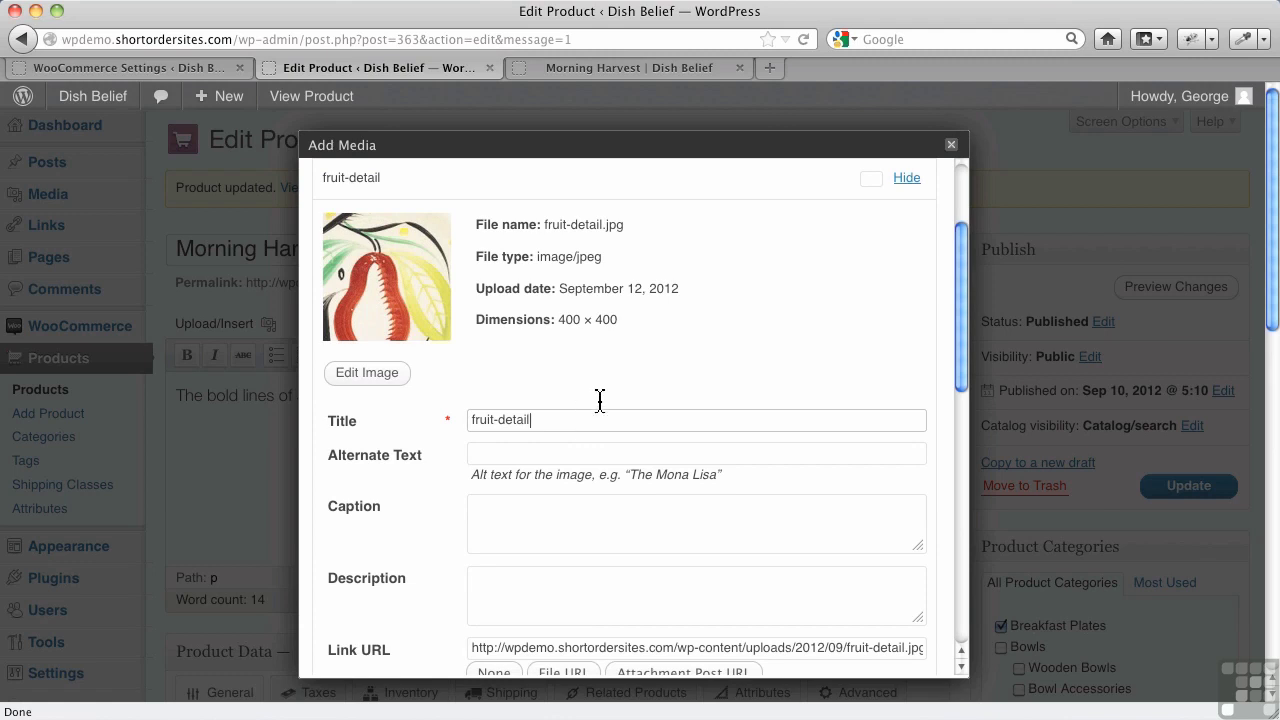
{"action": "left_click", "coordinate": [588, 68]}
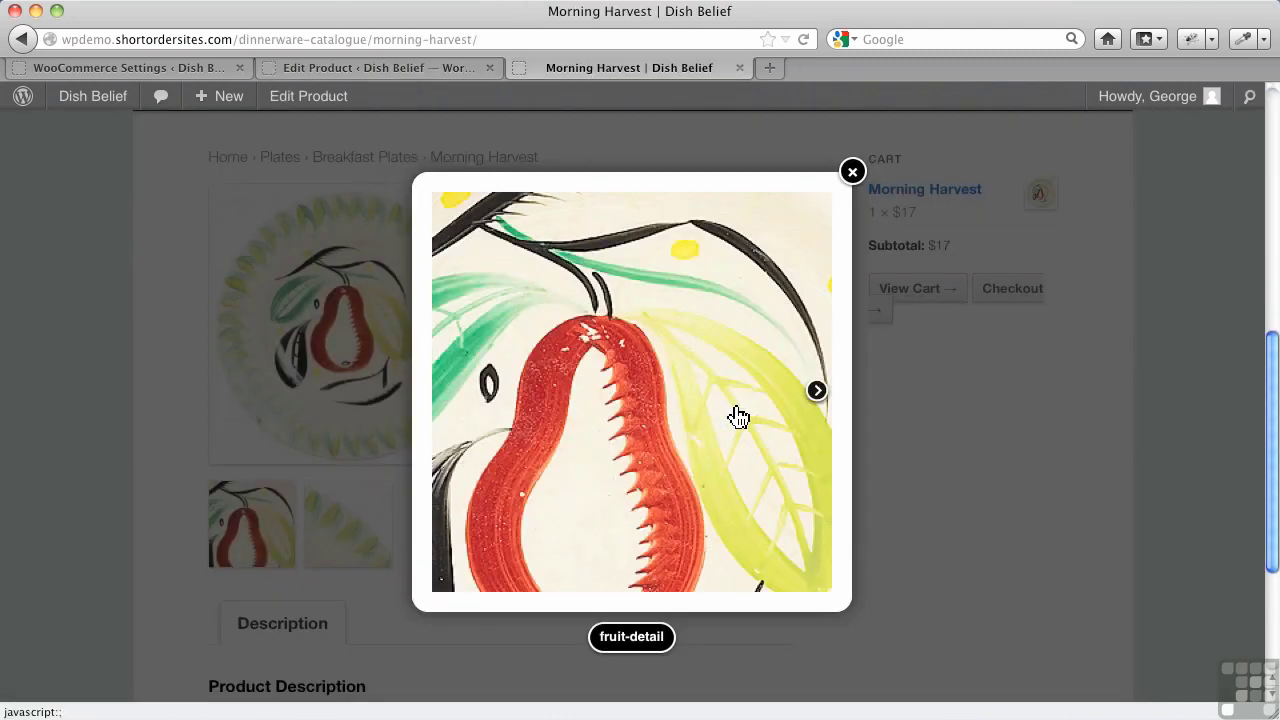
- Step through fruit-detail, green-feather-edge-detail and the full plate image in the lightbox, then close it
{"action": "left_click", "coordinate": [825, 392]}
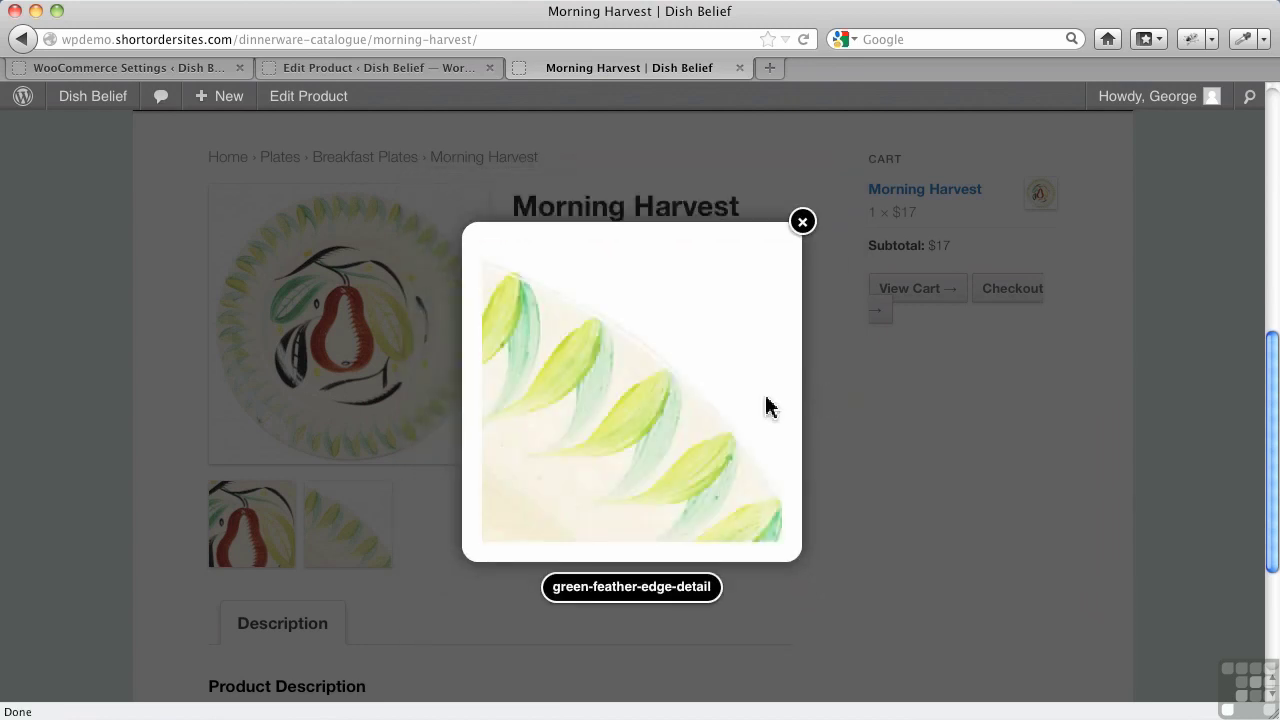
{"action": "left_click", "coordinate": [500, 390]}
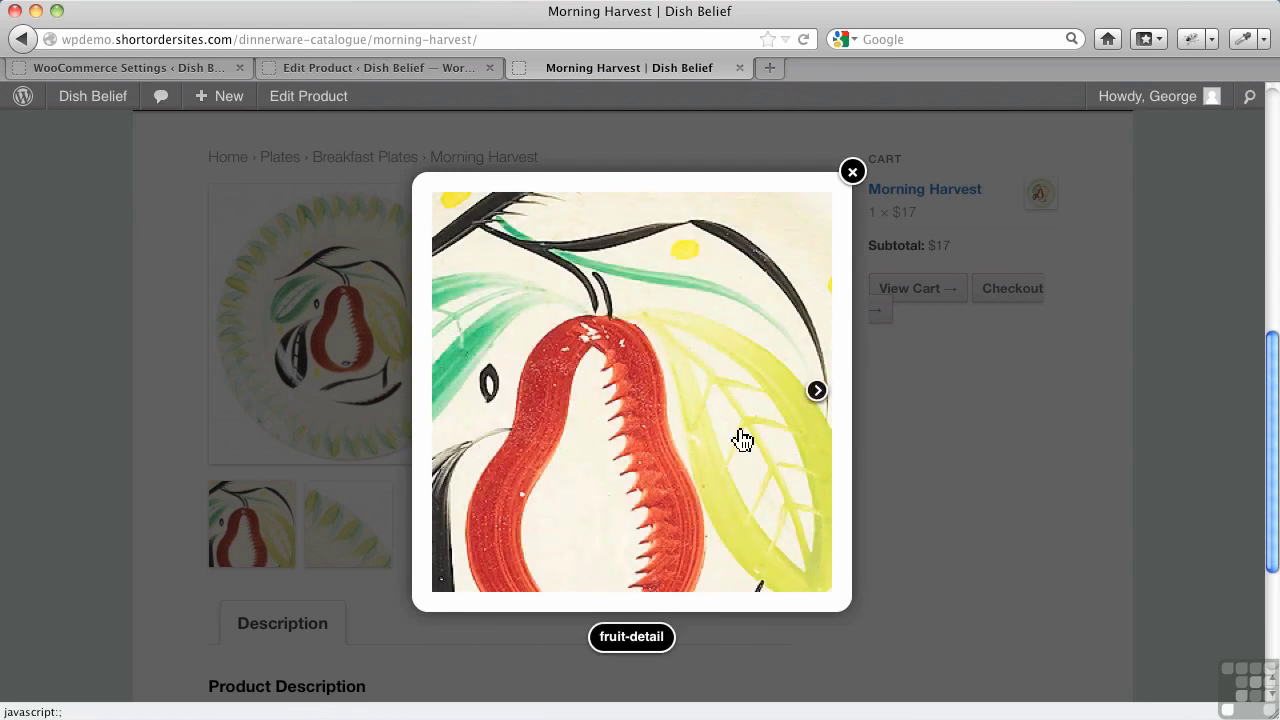
{"action": "left_click", "coordinate": [817, 392]}
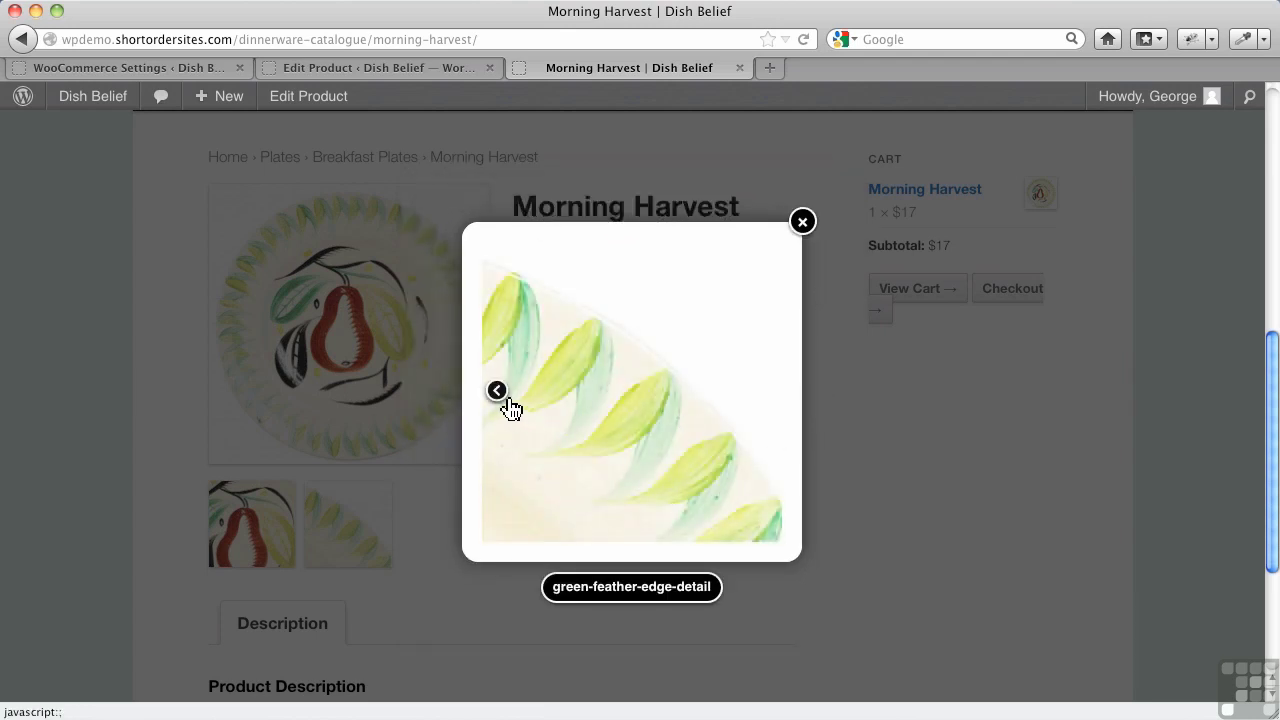
{"action": "left_click", "coordinate": [506, 404]}
{"action": "left_click", "coordinate": [438, 391]}
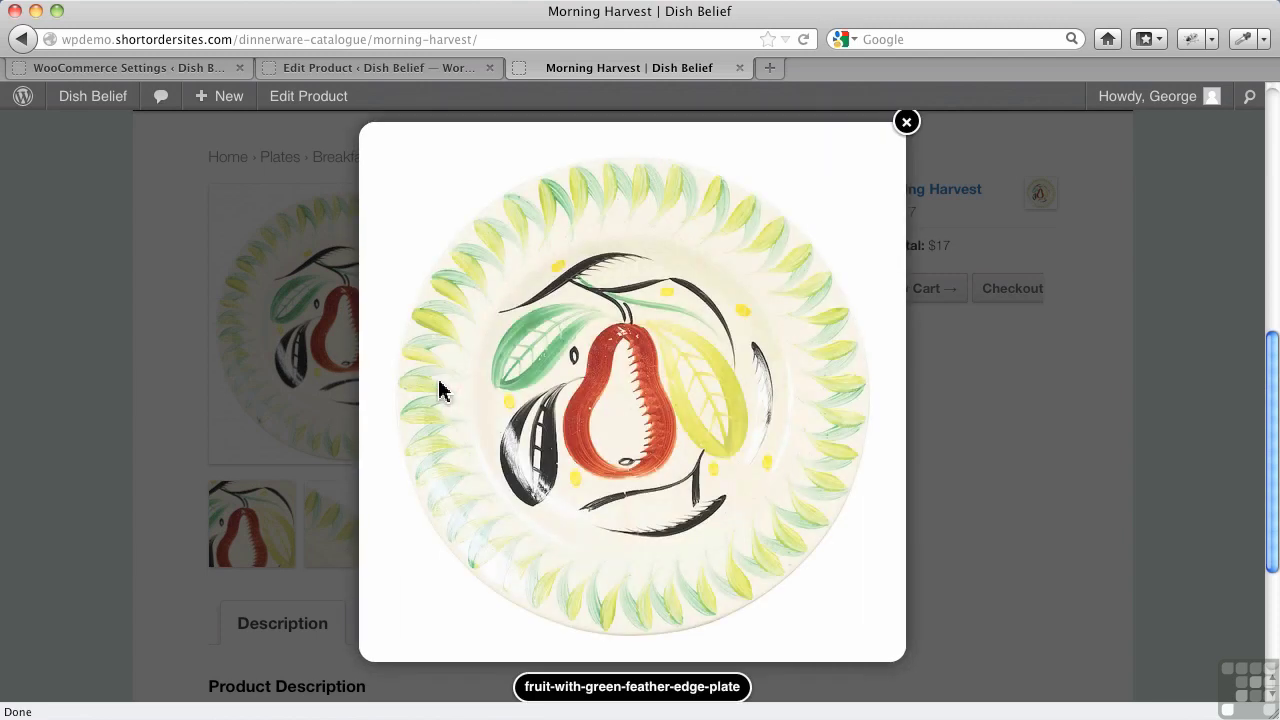
{"action": "left_click", "coordinate": [906, 122]}
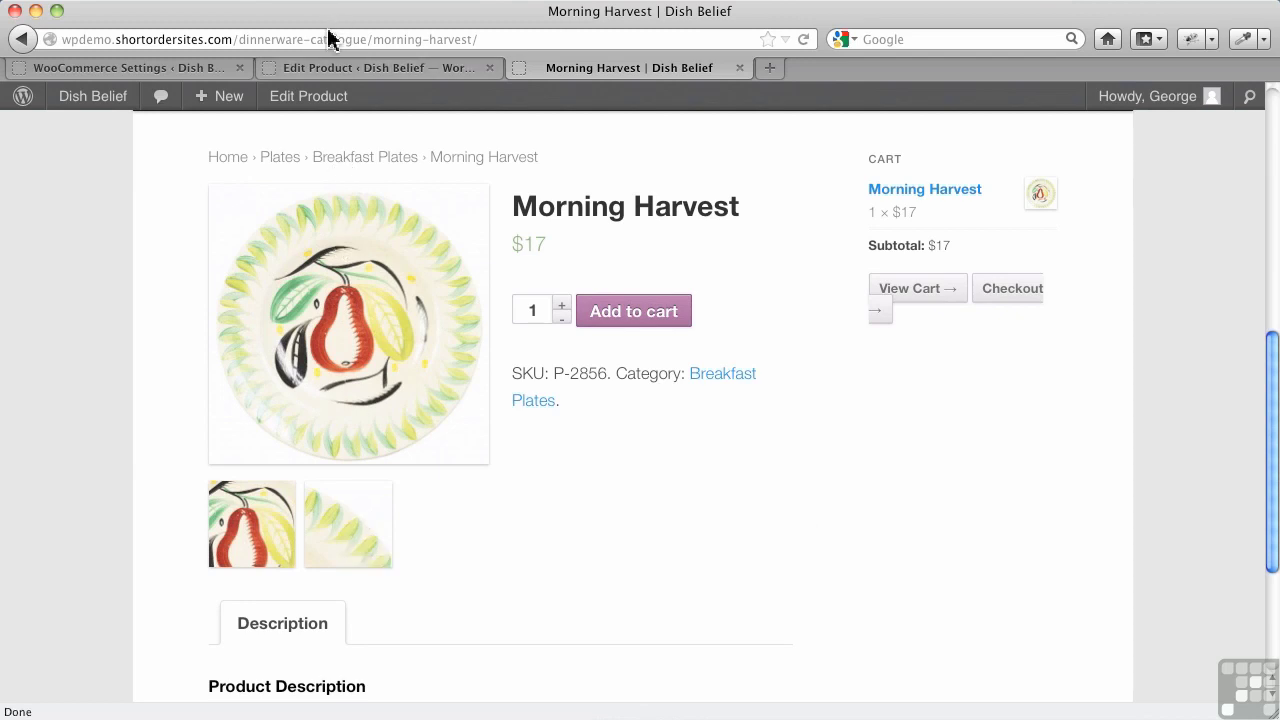
- Mark green-feather-edge-detail as Exclude image in the Gallery, save all changes, and Update Morning Harvest
{"action": "left_click", "coordinate": [335, 72]}
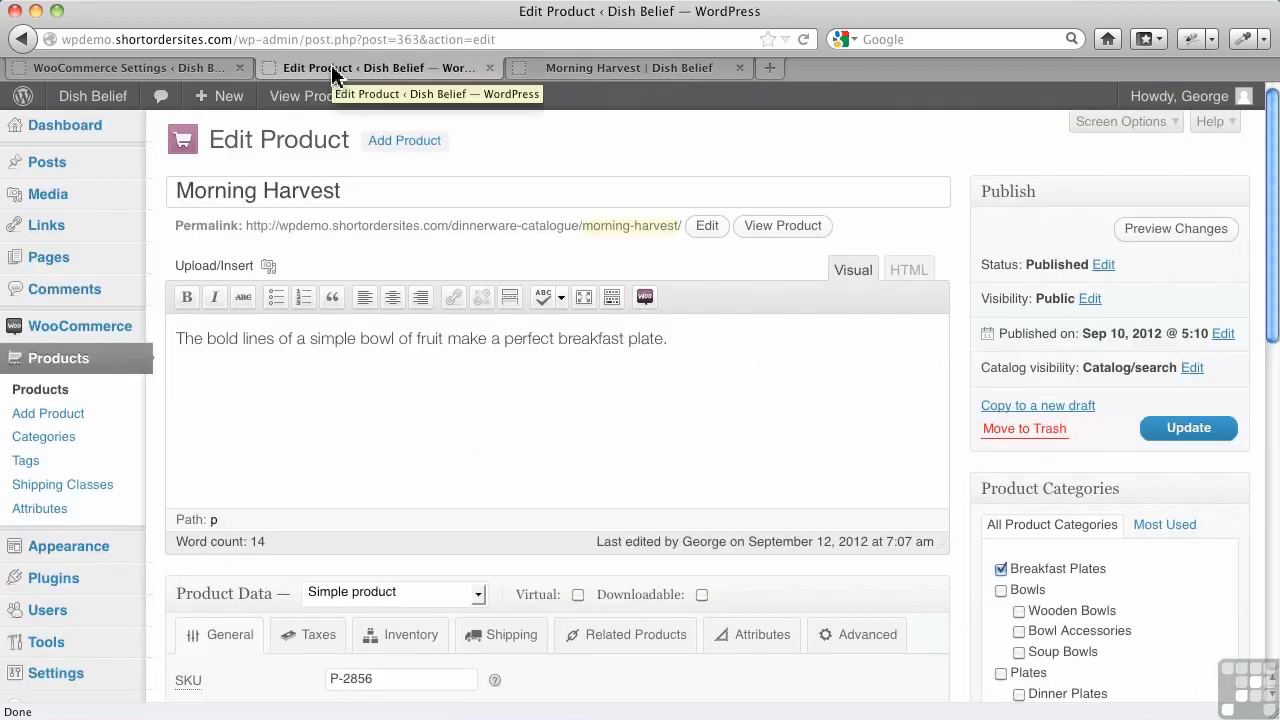
{"action": "left_click", "coordinate": [268, 266]}
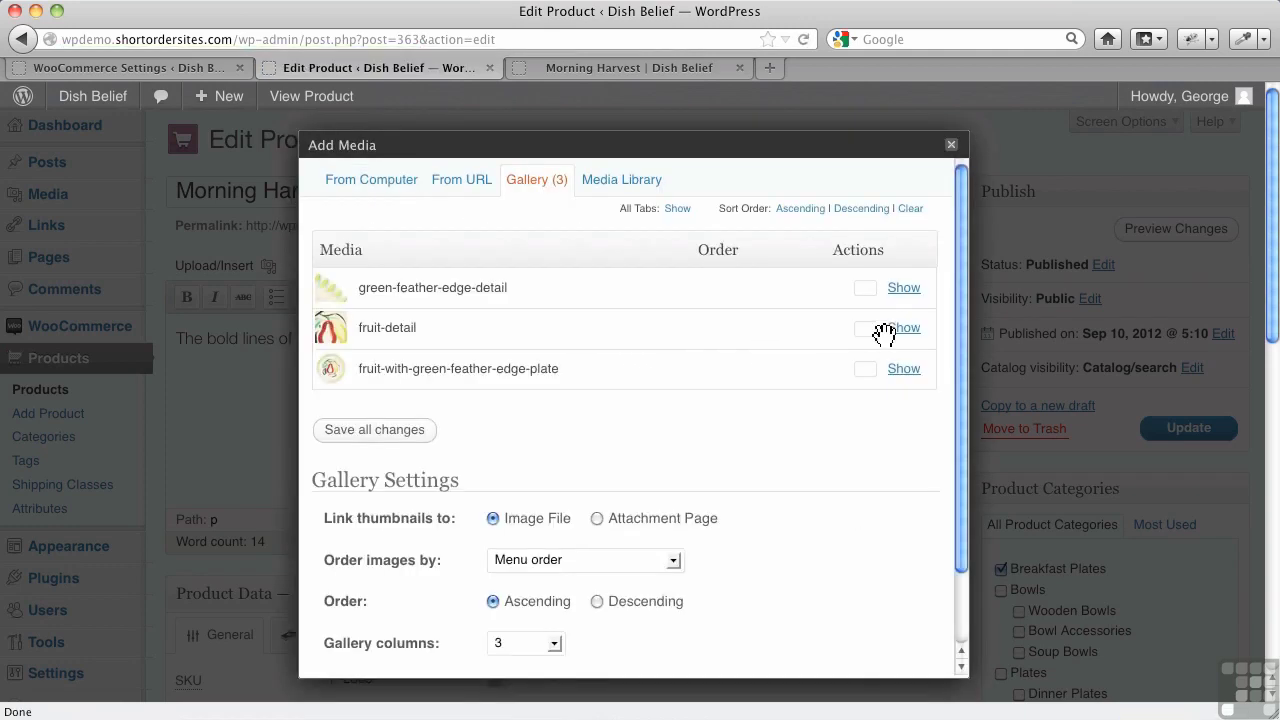
{"action": "left_click", "coordinate": [911, 296]}
{"action": "scroll", "coordinate": [608, 406], "scroll_direction": "down", "scroll_amount": 10}
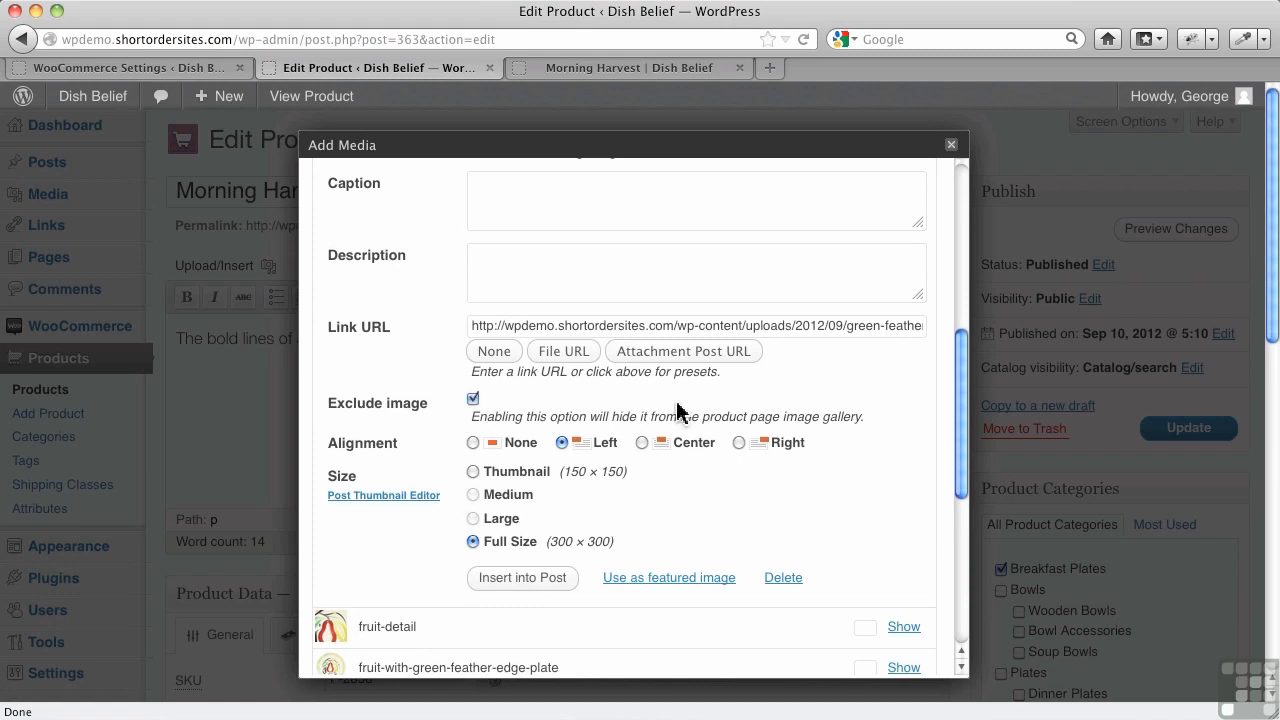
{"action": "scroll", "coordinate": [677, 410], "scroll_direction": "down", "scroll_amount": 1}
{"action": "scroll", "coordinate": [691, 457], "scroll_direction": "down", "scroll_amount": 5}
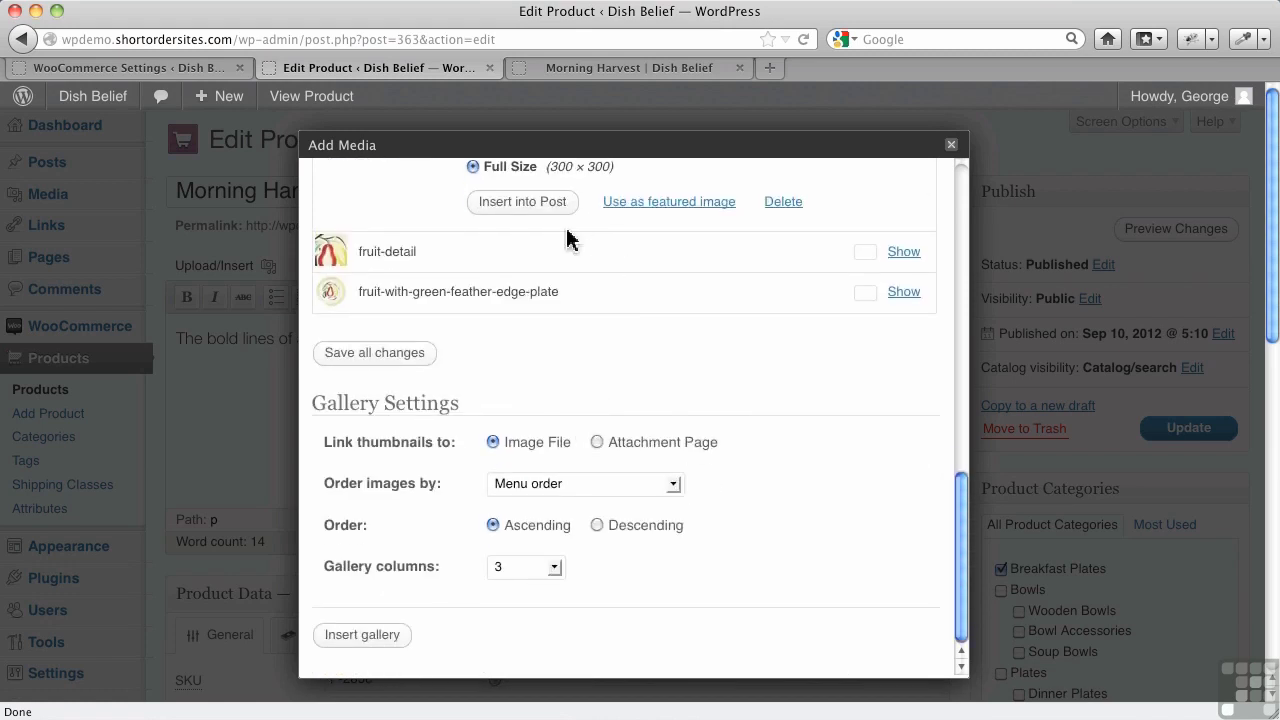
{"action": "left_click", "coordinate": [400, 365]}
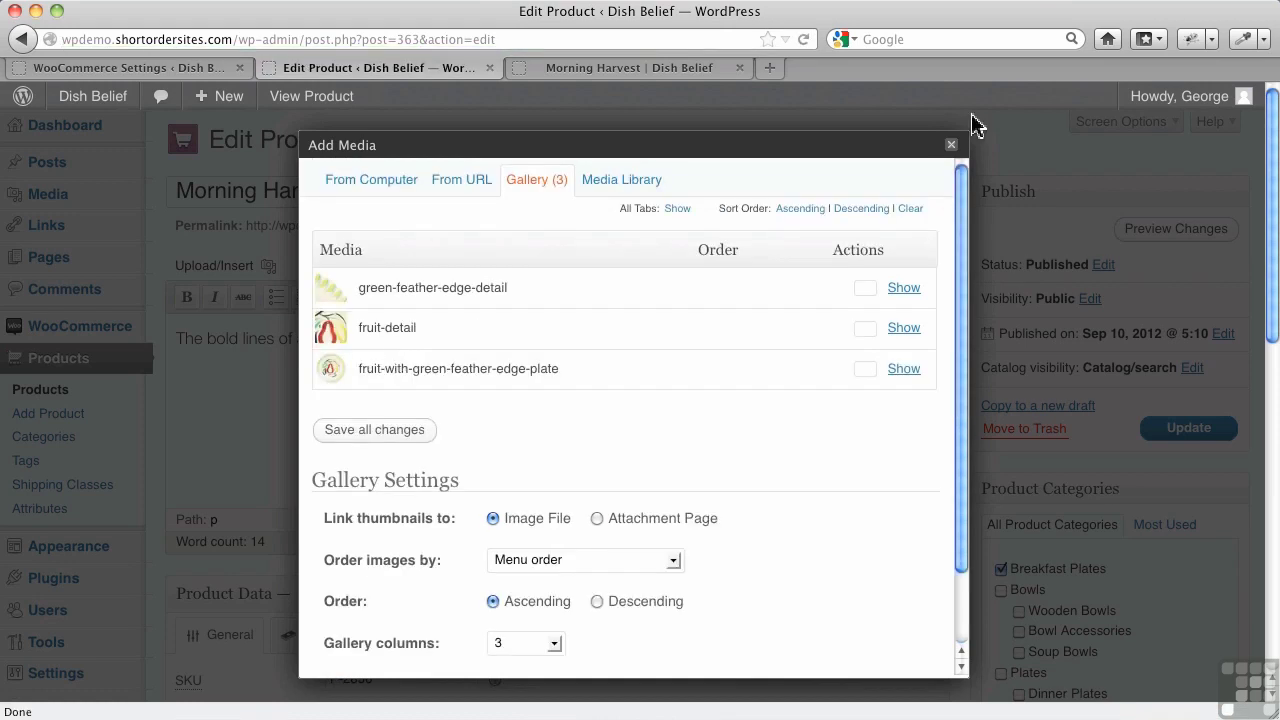
{"action": "left_click", "coordinate": [952, 146]}
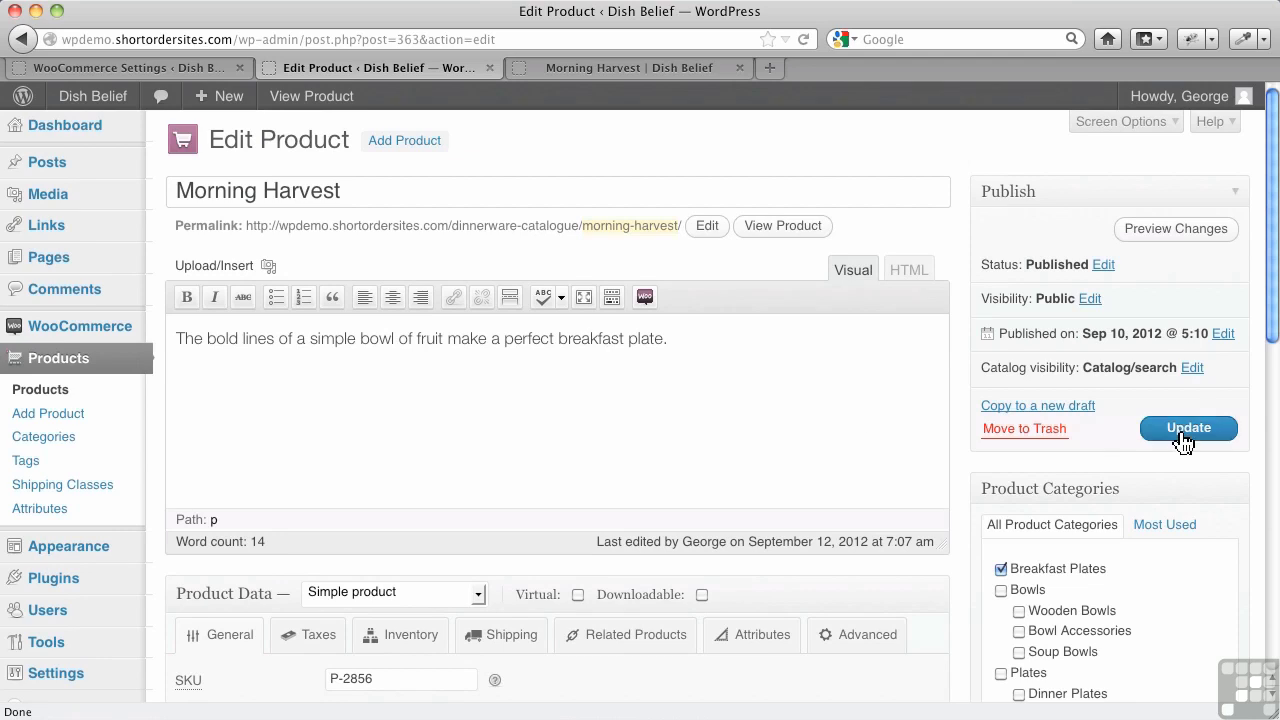
{"action": "left_click", "coordinate": [1183, 438]}
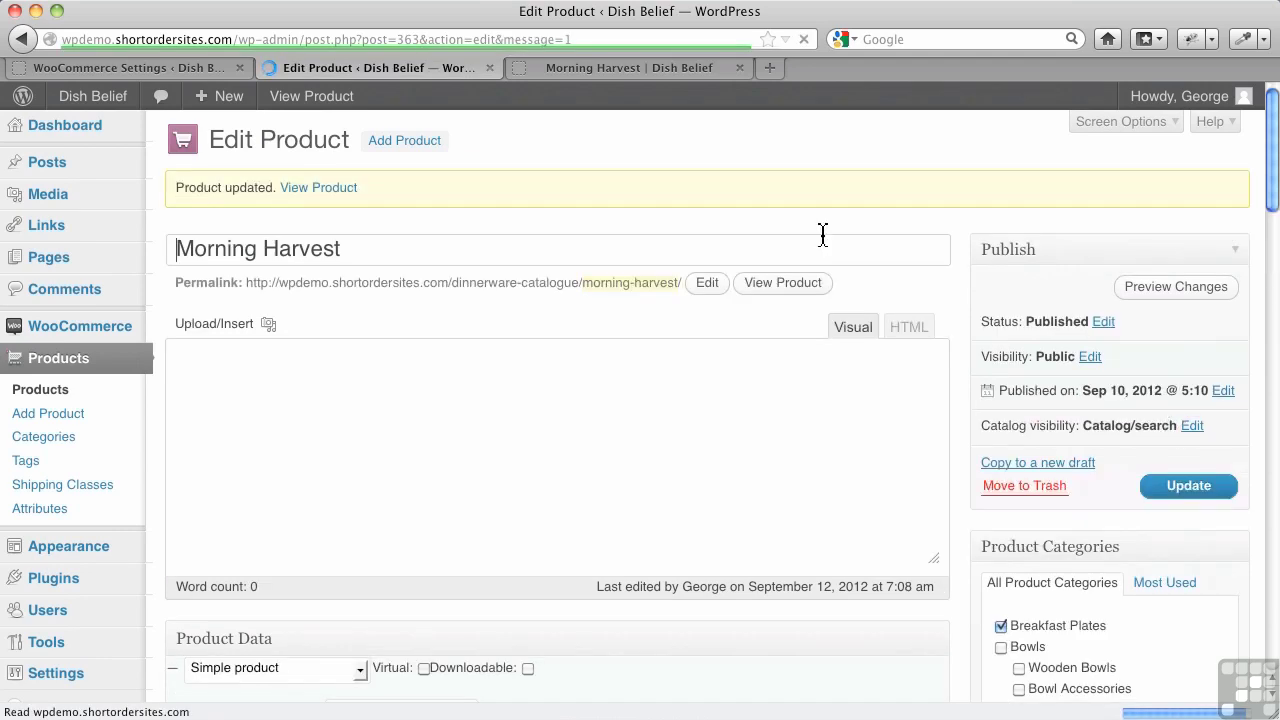
- Reload the live Morning Harvest page and check that only the fruit-detail thumbnail remains
{"action": "left_click", "coordinate": [634, 68]}
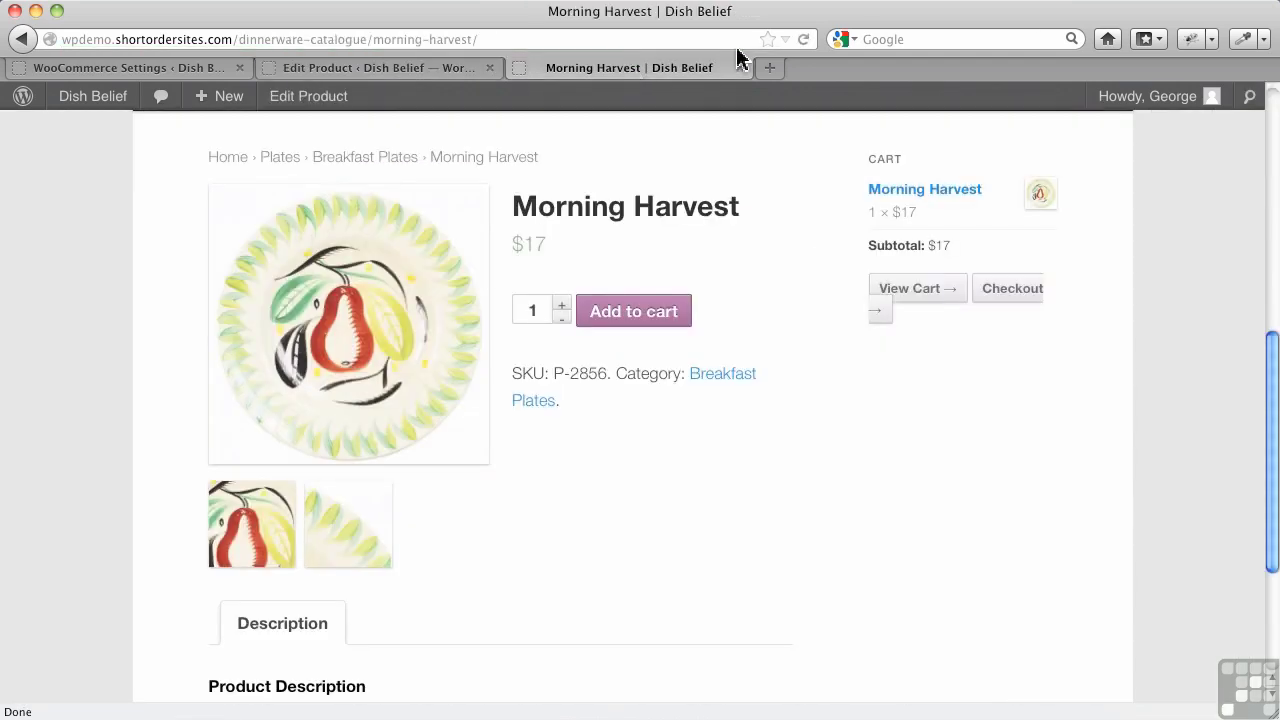
{"action": "left_click", "coordinate": [803, 40]}
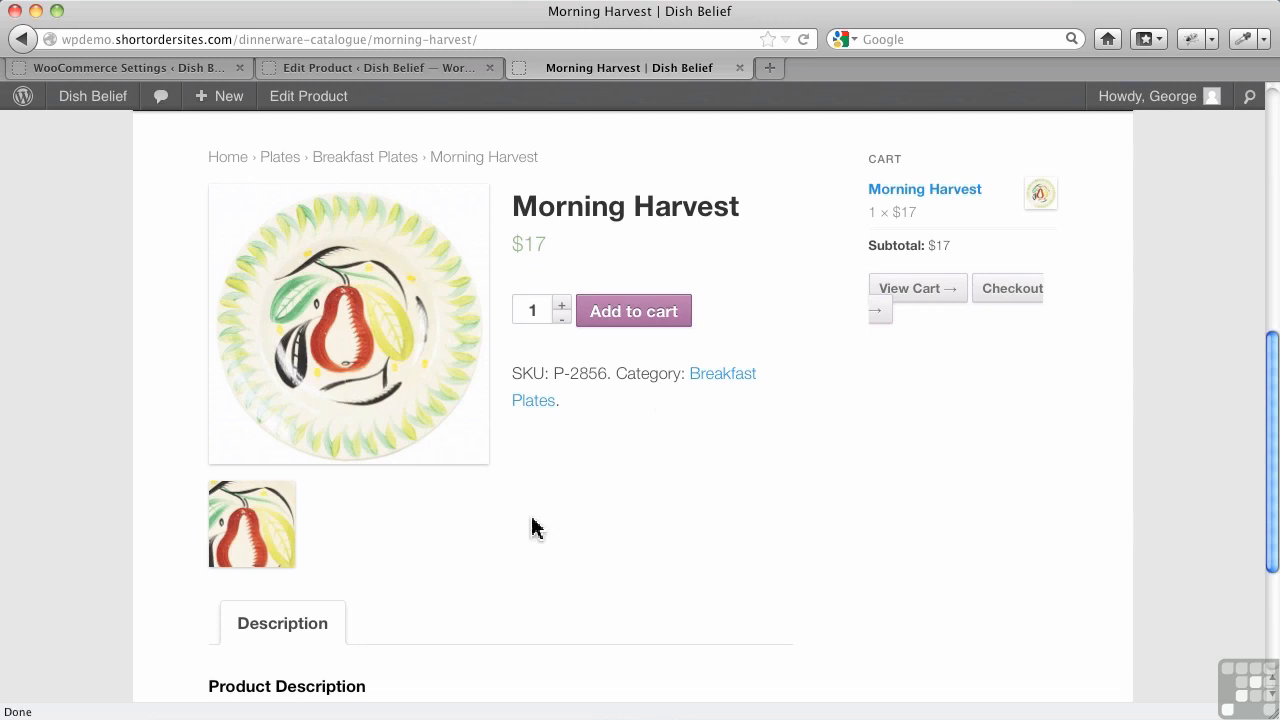
{"action": "scroll", "coordinate": [409, 640], "scroll_direction": "down", "scroll_amount": 4}
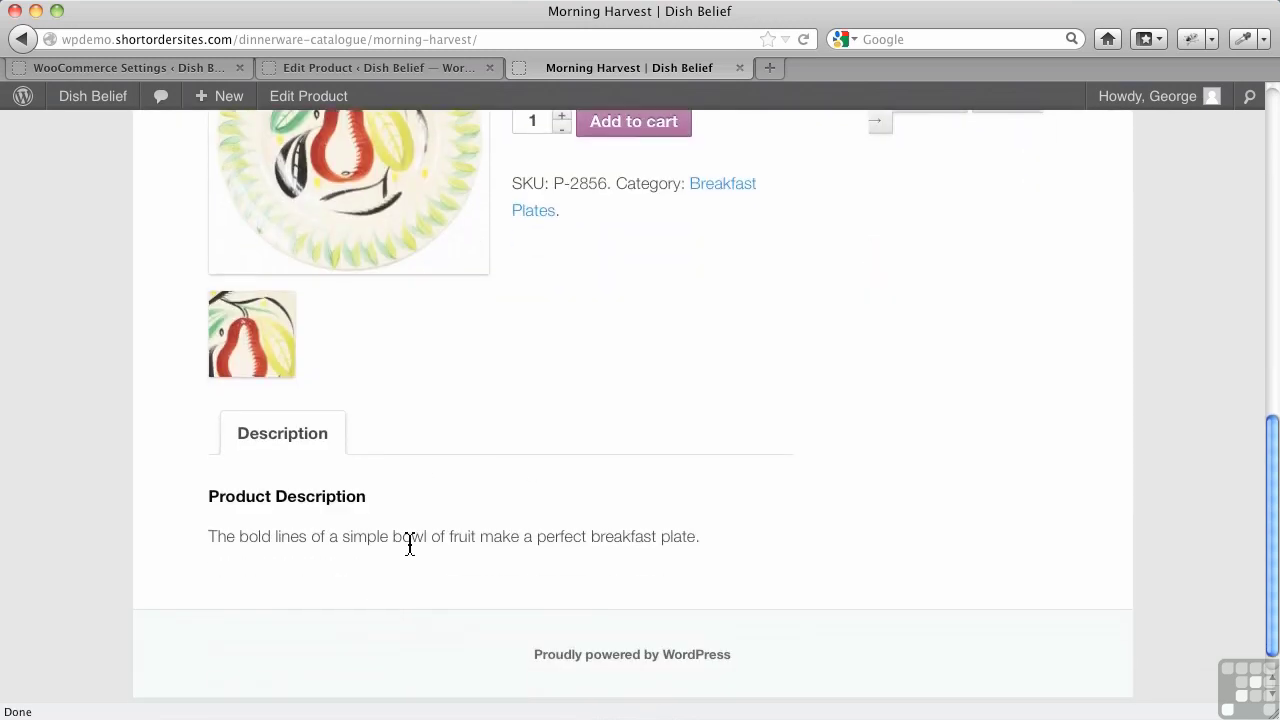
{"action": "scroll", "coordinate": [409, 543], "scroll_direction": "up", "scroll_amount": 6}
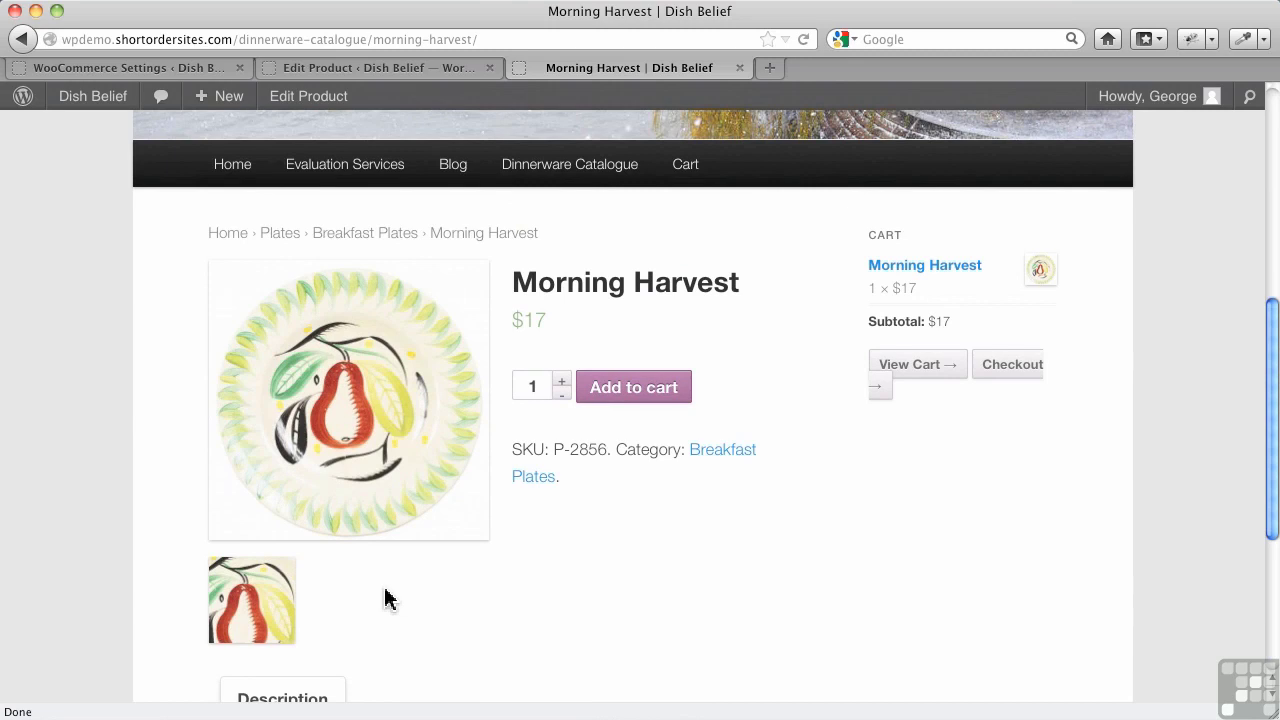
{"action": "scroll", "coordinate": [389, 598], "scroll_direction": "down", "scroll_amount": 1}
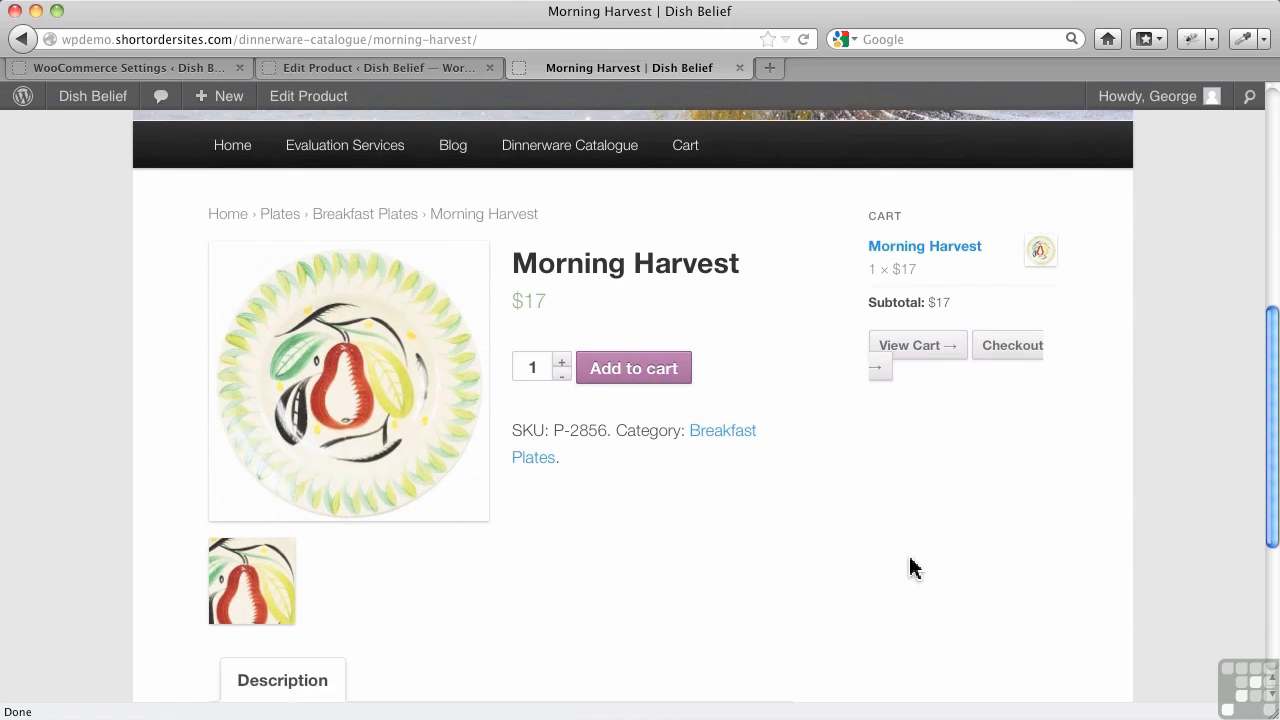
{"action": "scroll", "coordinate": [909, 568], "scroll_direction": "up", "scroll_amount": 4}
{"action": "scroll", "coordinate": [909, 568], "scroll_direction": "down", "scroll_amount": 5}
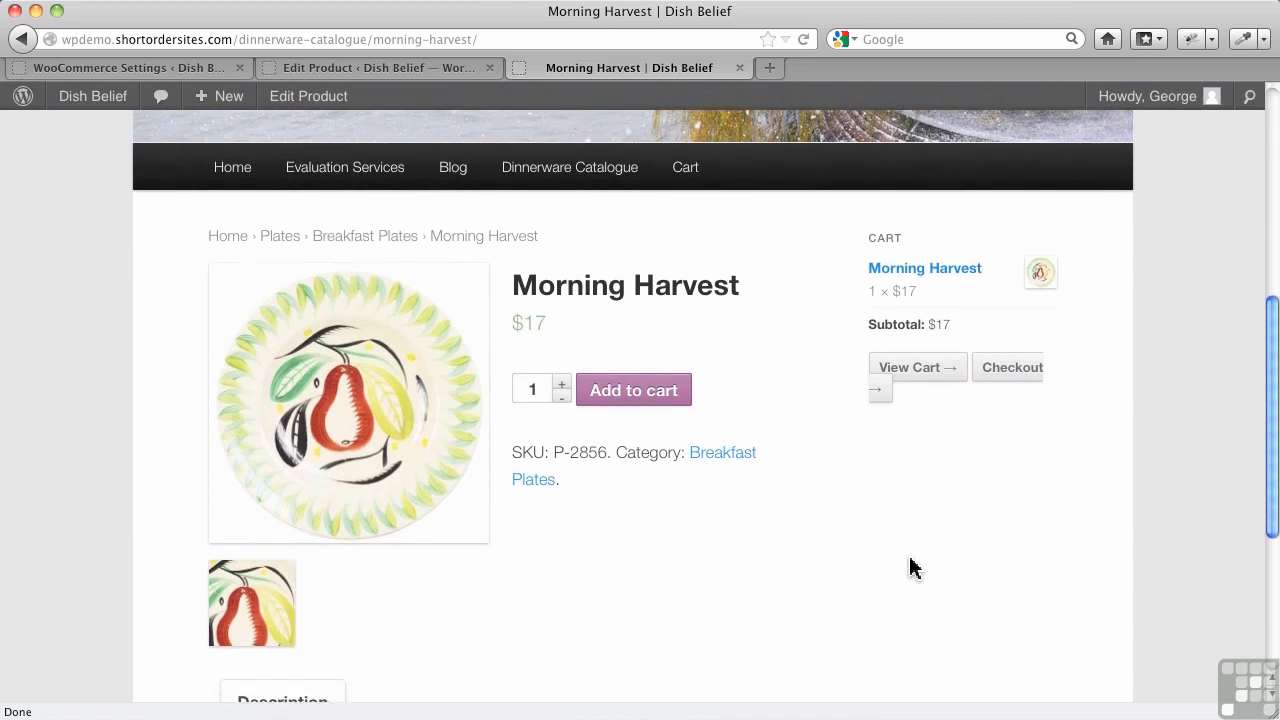